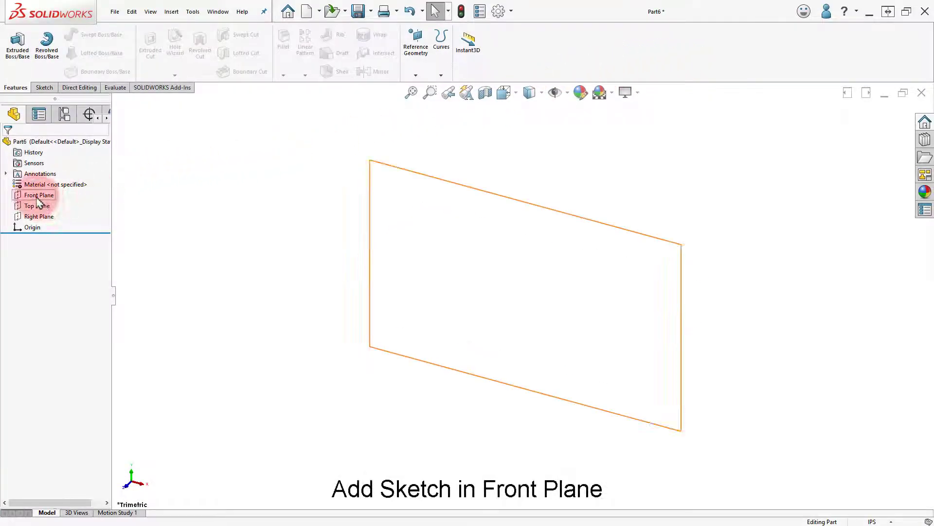
- Sketch a circle centred on the origin on the Front Plane
click(45, 181)
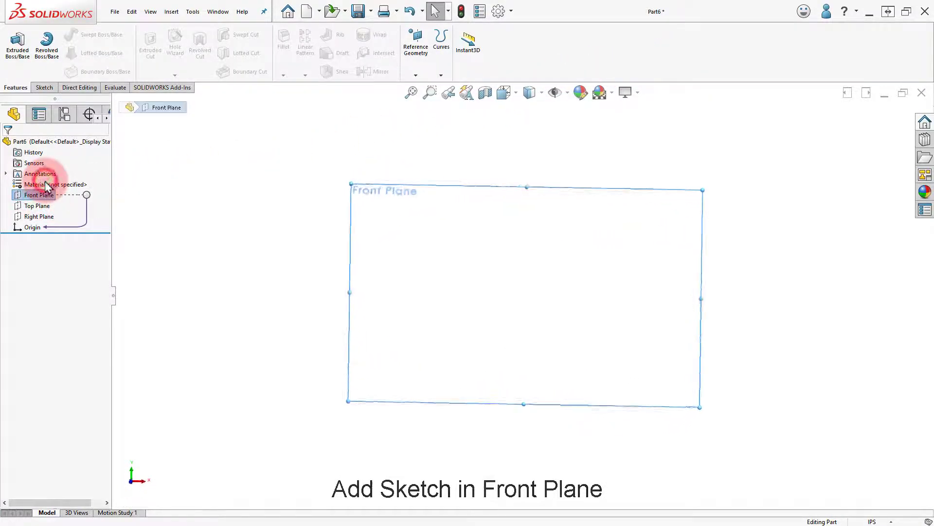
right_drag(287, 245, 332, 249)
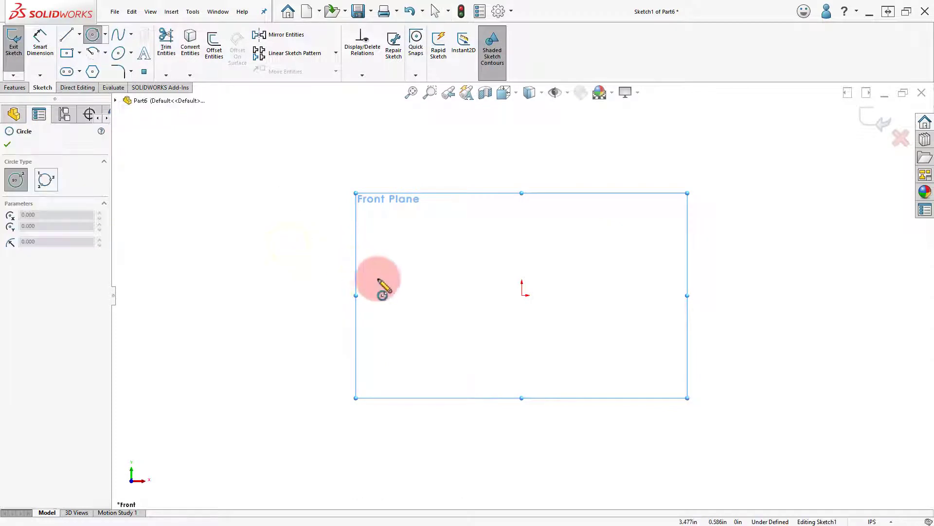
click(523, 293)
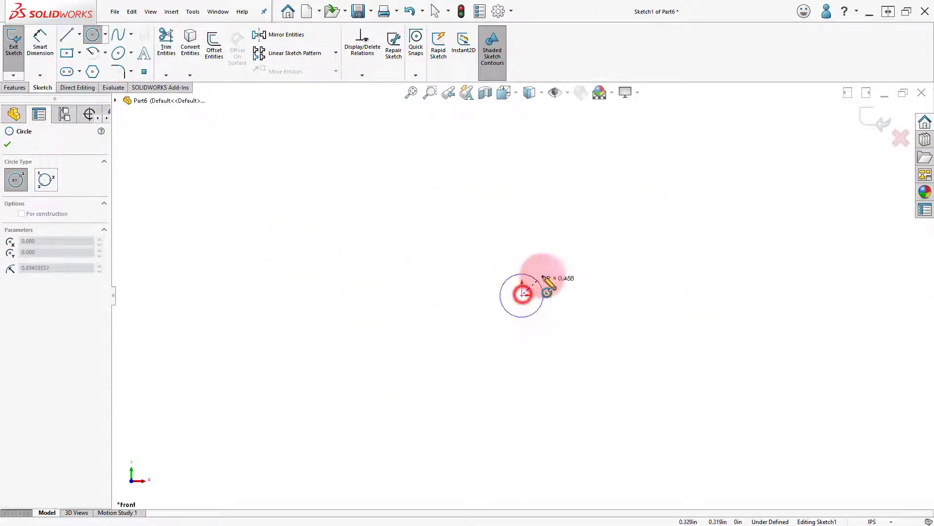
click(563, 252)
- Dimension the circle's diameter to 0.800 in and exit the dimension tool
right_drag(647, 273, 647, 235)
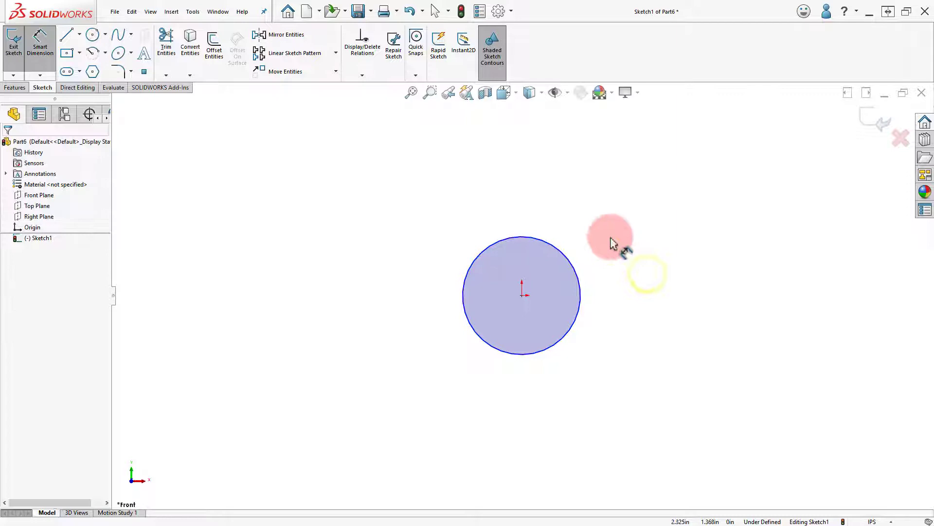
click(559, 250)
click(622, 214)
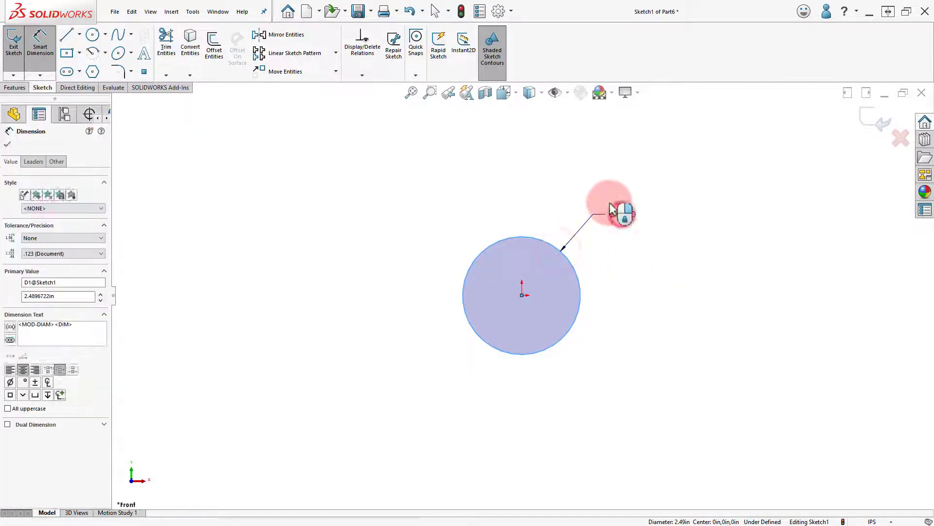
key(Return)
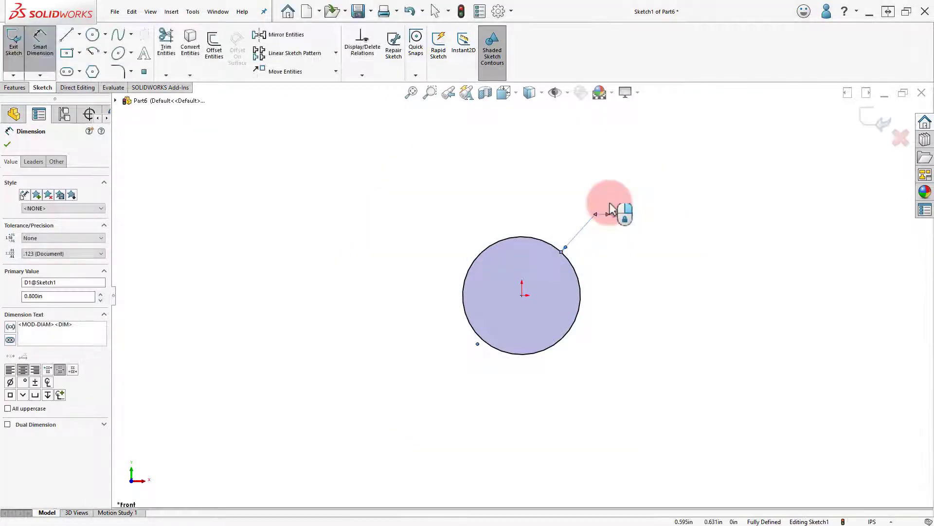
right_click(575, 171)
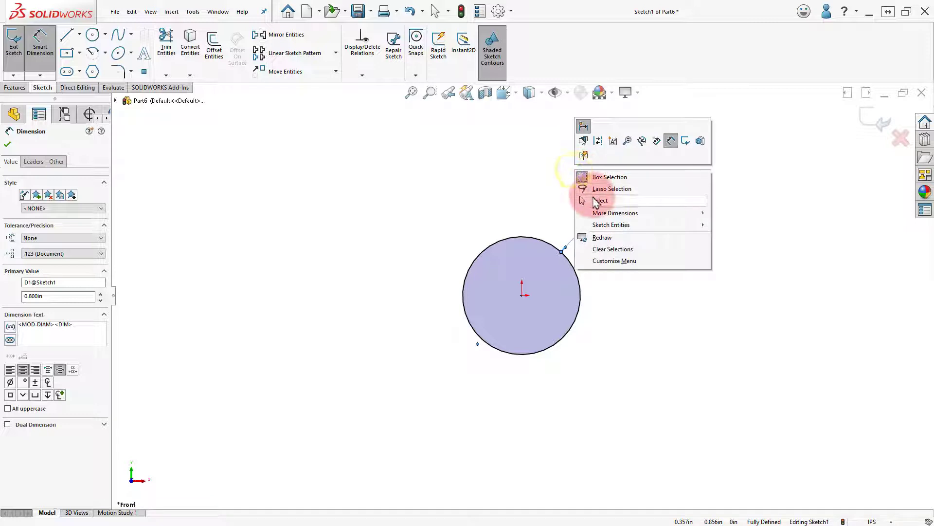
click(586, 199)
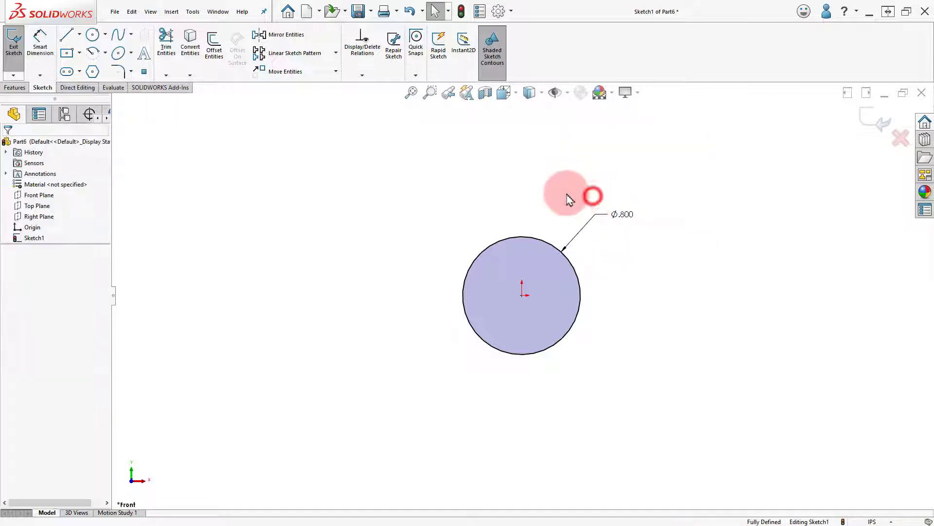
- Start a Helix and Spiral on the circle using Variable pitch
click(14, 87)
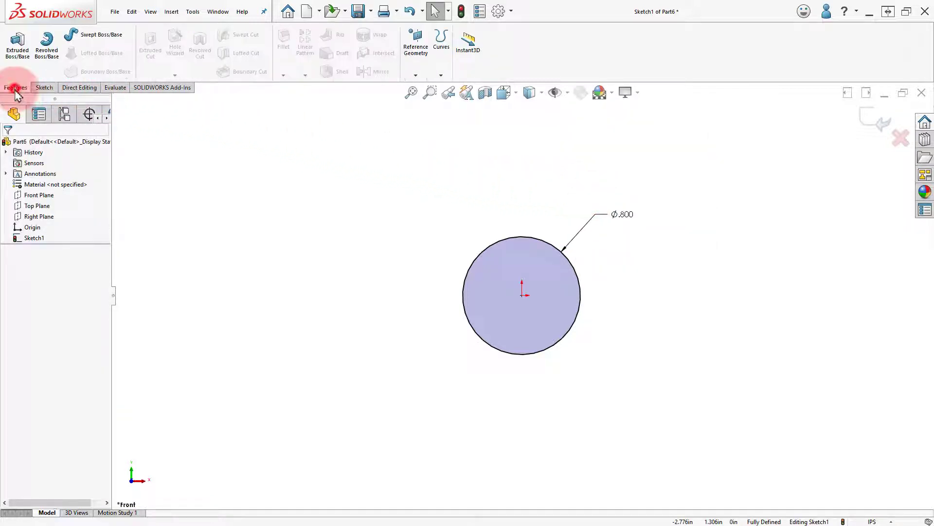
click(446, 74)
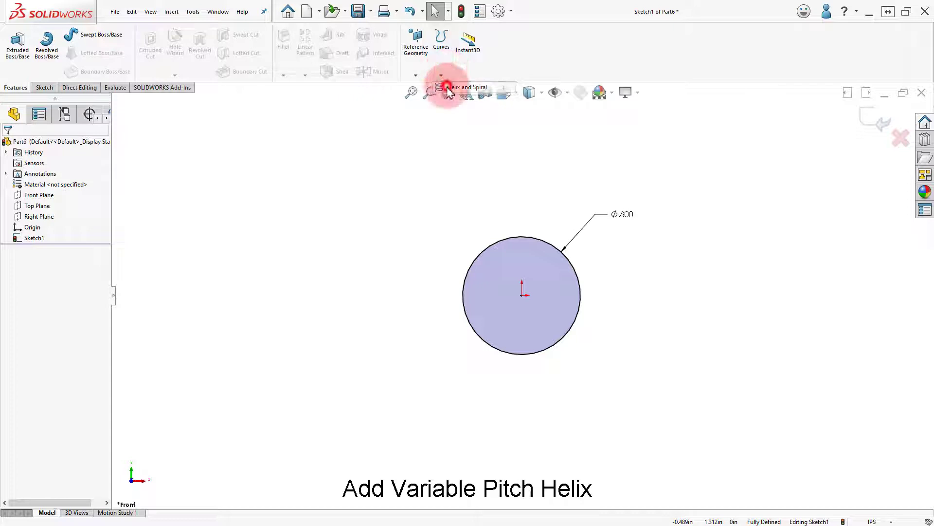
click(448, 88)
click(344, 250)
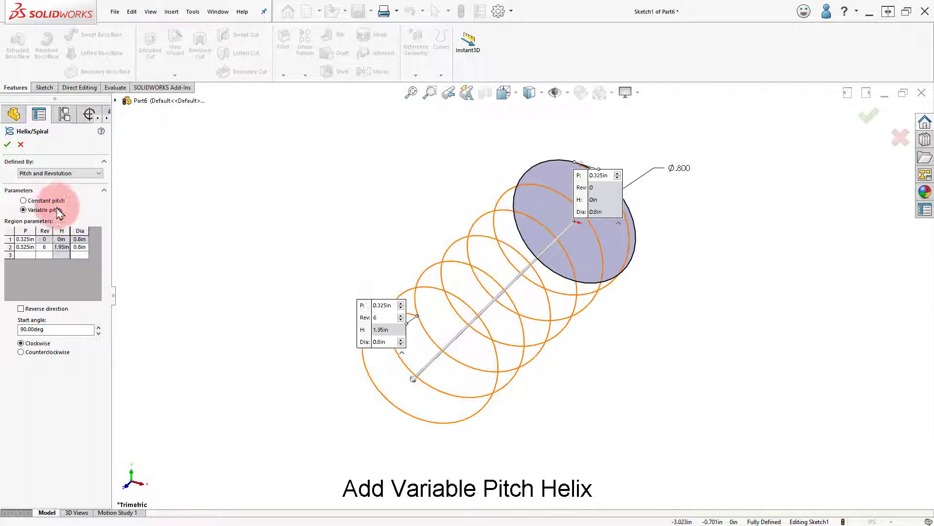
- Enter 0.01in pitch for the first two regions, with region 2 at 0.5 revolutions
click(32, 246)
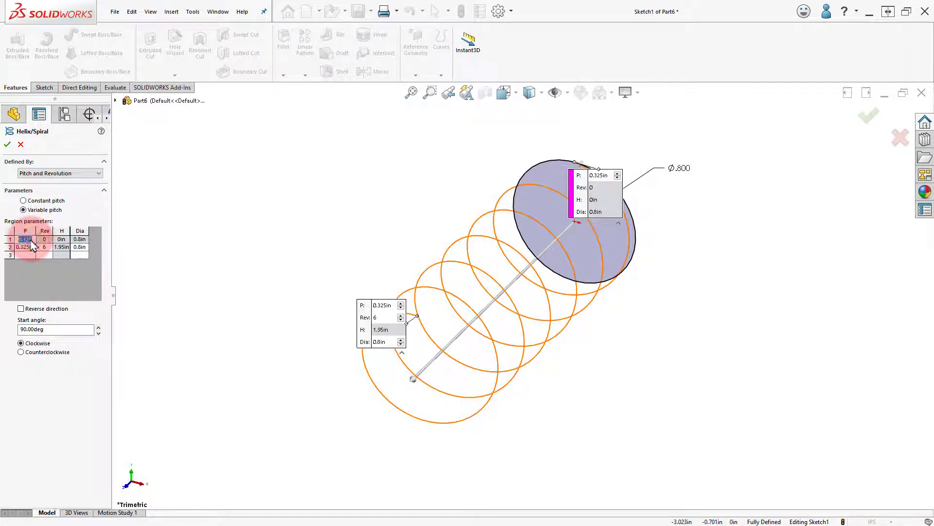
text(.01)
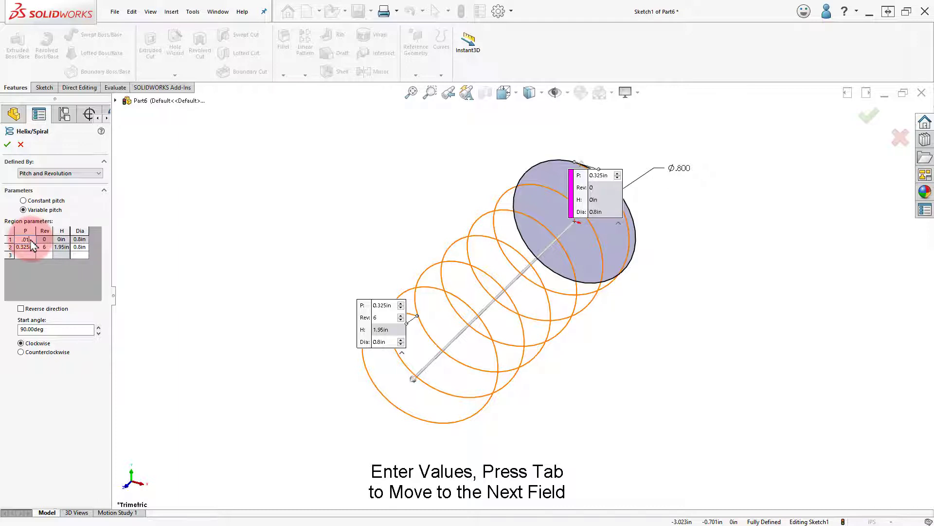
key(Tab)
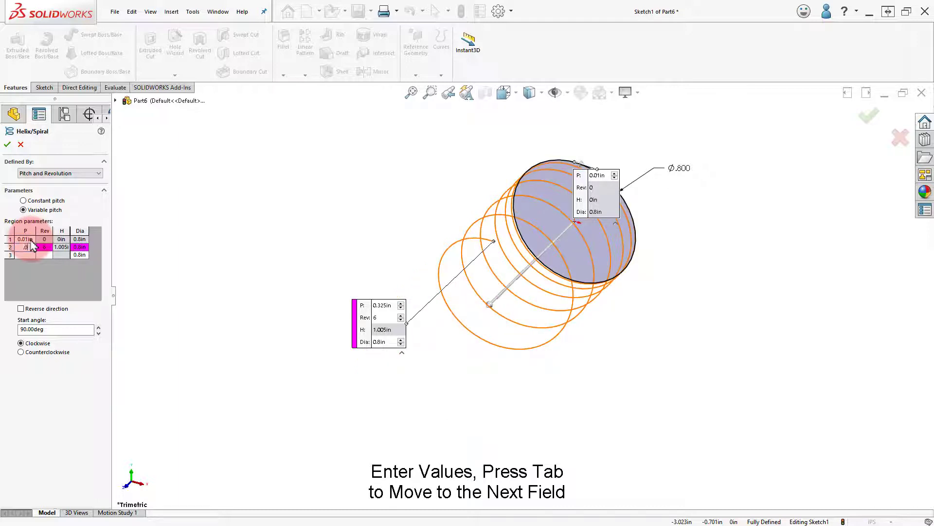
key(Tab)
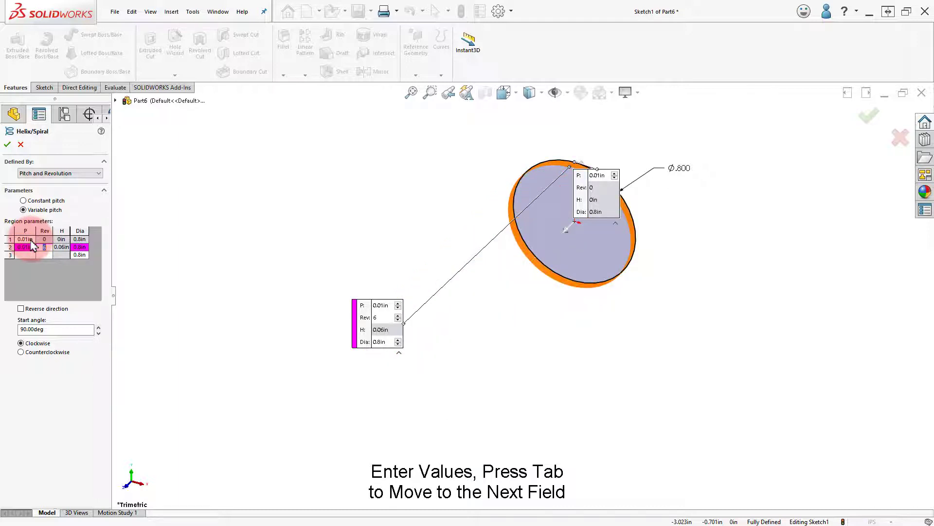
text(.5)
key(Tab)
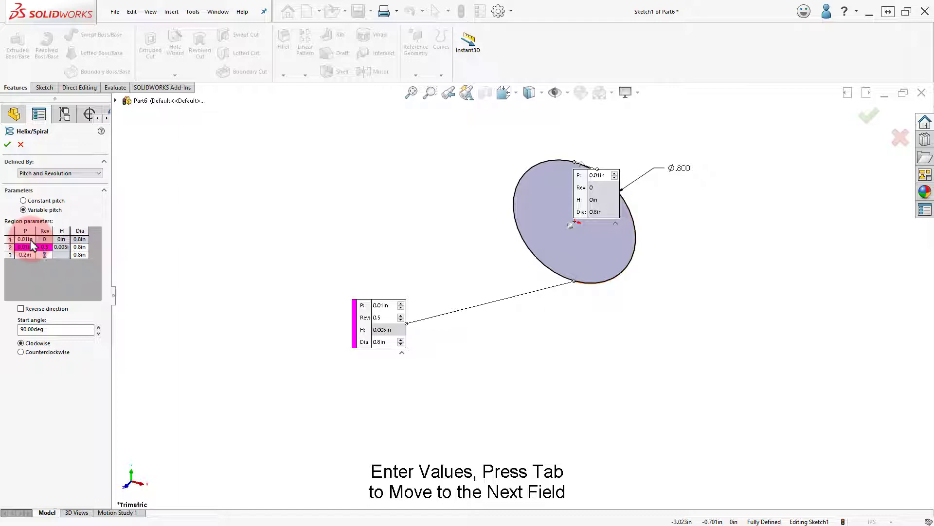
- Set the remaining regions to 1, 5, 5.5 and 6 revolutions
key(Tab)
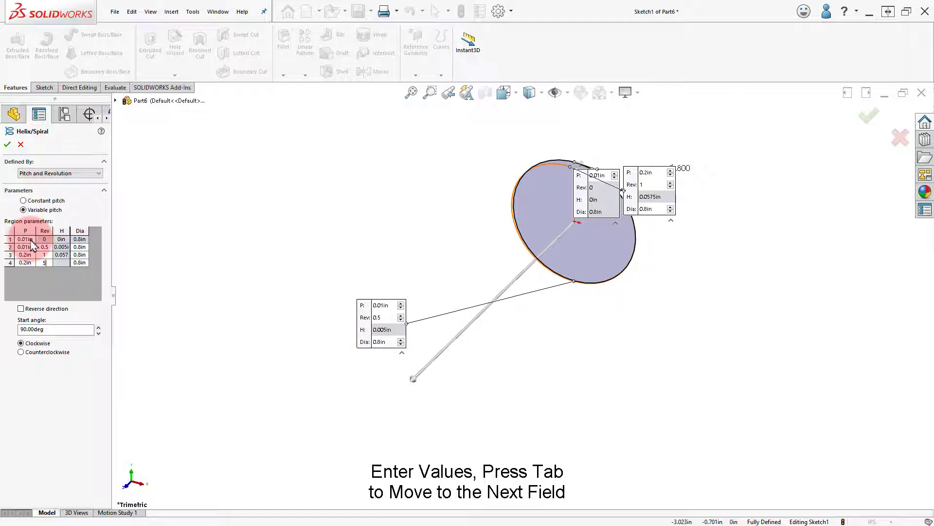
key(Tab)
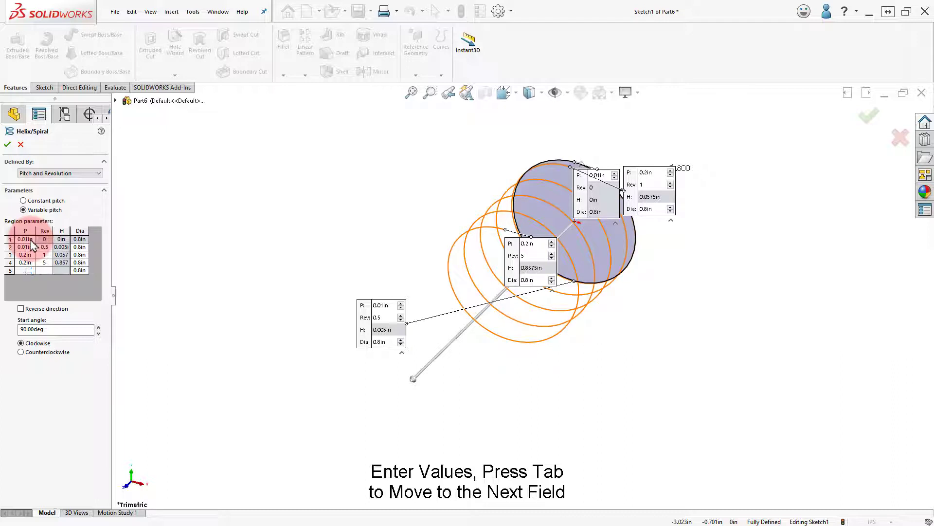
text(5.5)
key(Tab)
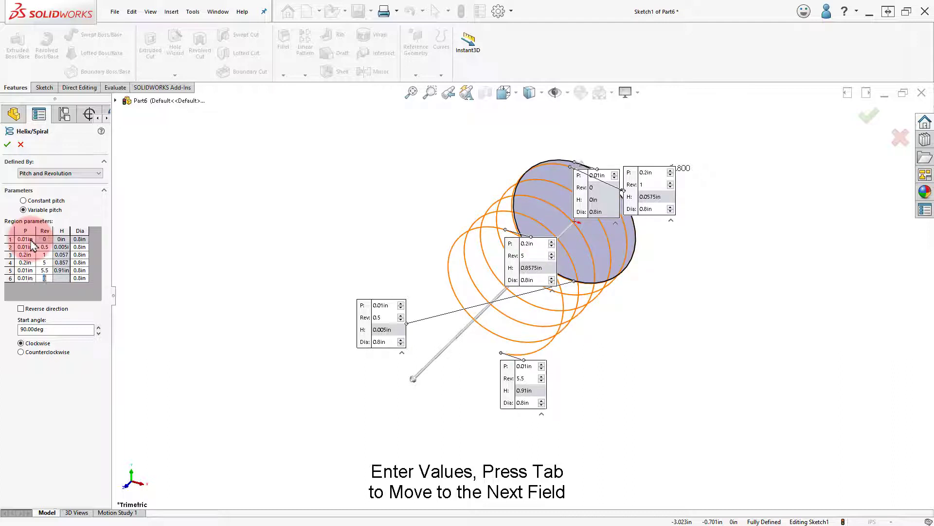
text(6)
key(Tab)
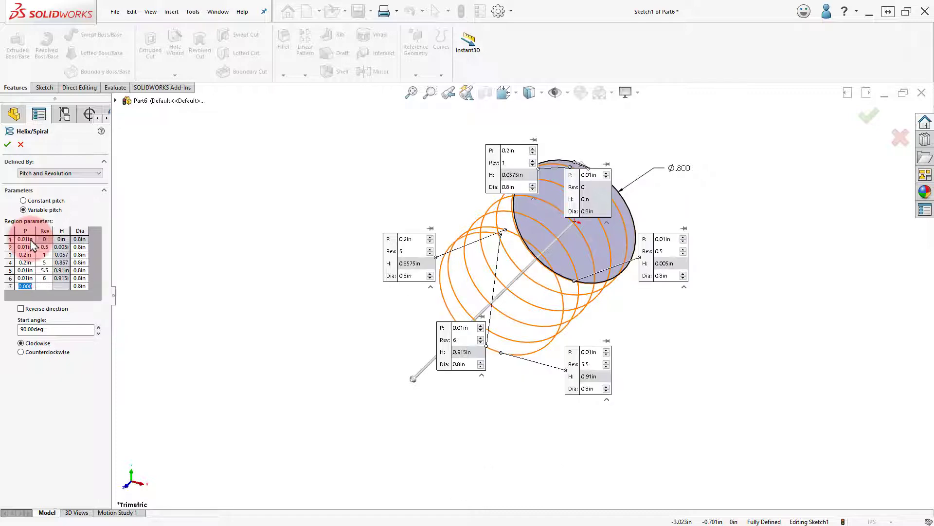
- Clear the empty row 7 and accept the clockwise helix as Helix/Spiral1
click(217, 274)
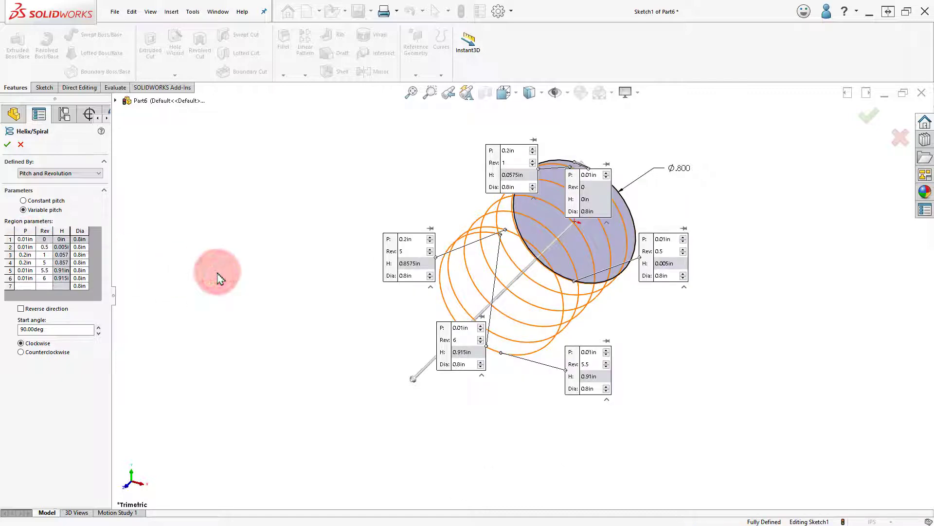
middle_drag(267, 311, 247, 287)
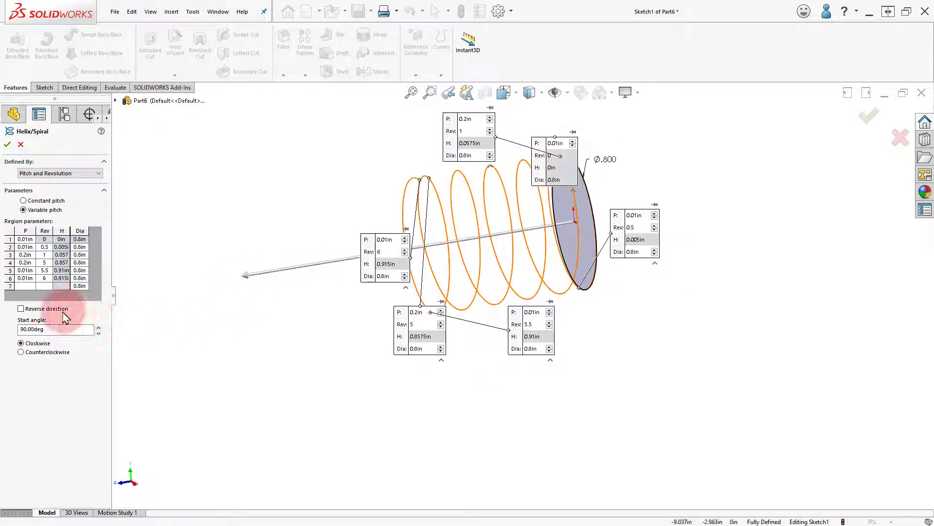
click(21, 309)
click(64, 310)
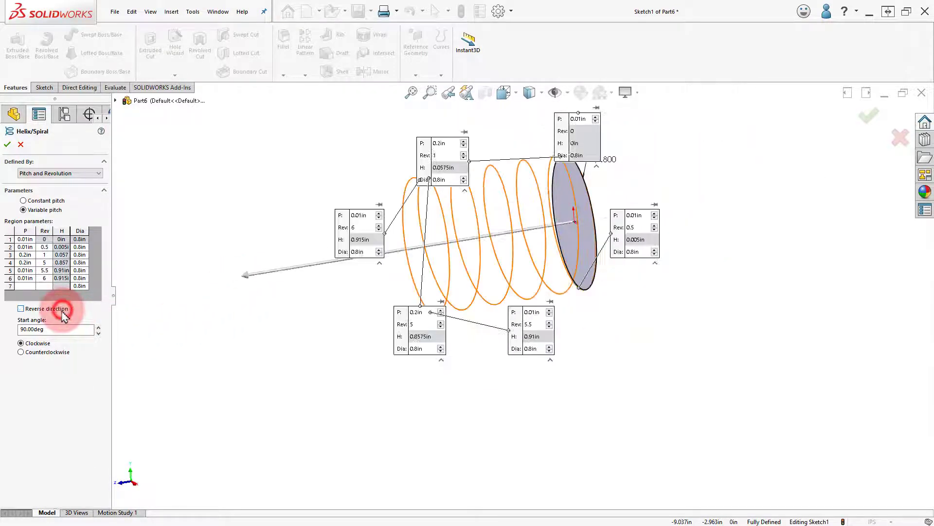
click(48, 353)
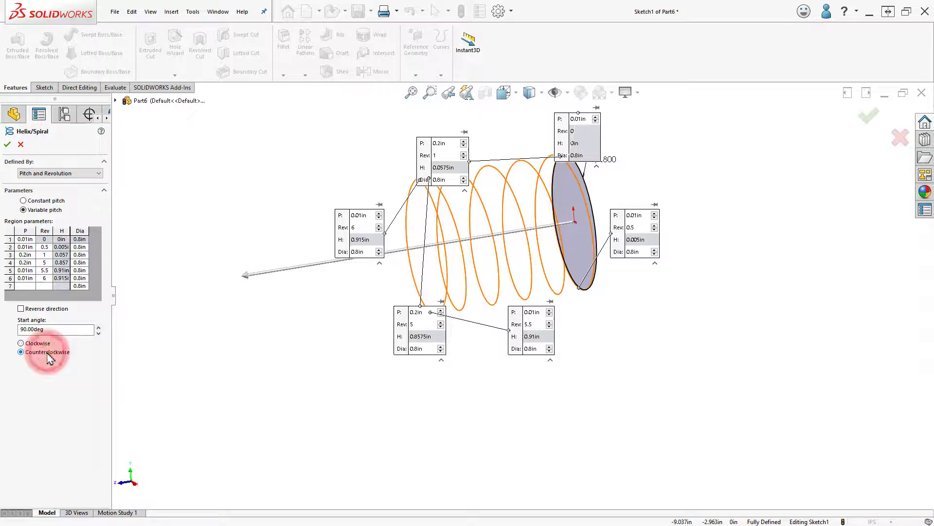
click(38, 343)
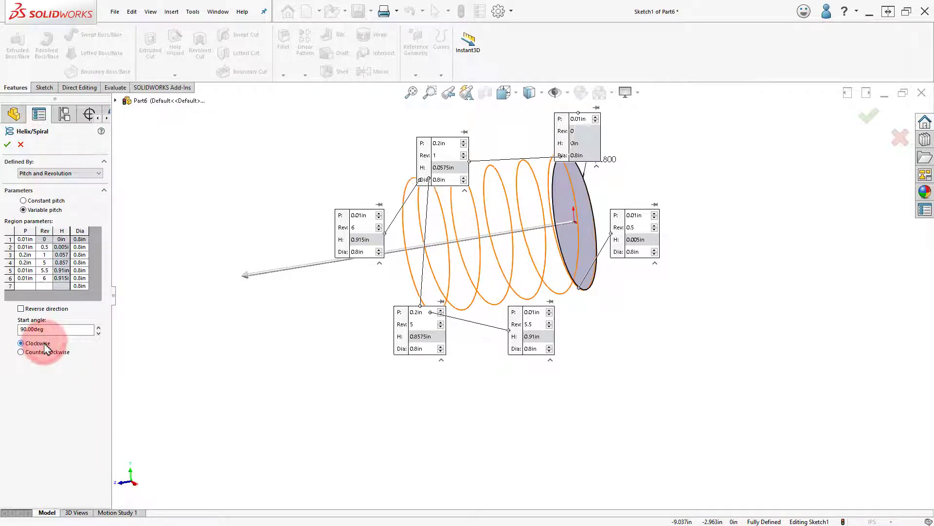
click(8, 144)
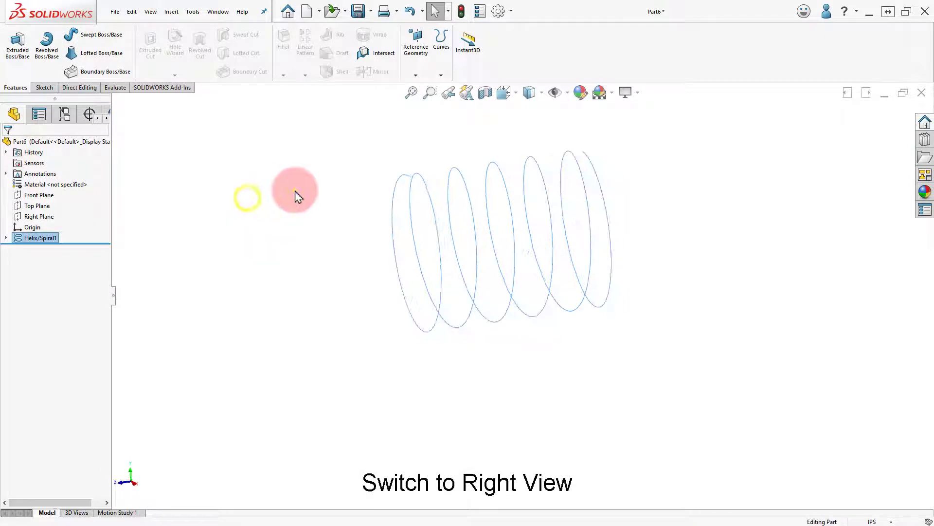
- Sketch a circle beside the helix end on the Right Plane
key(ctrl+4)
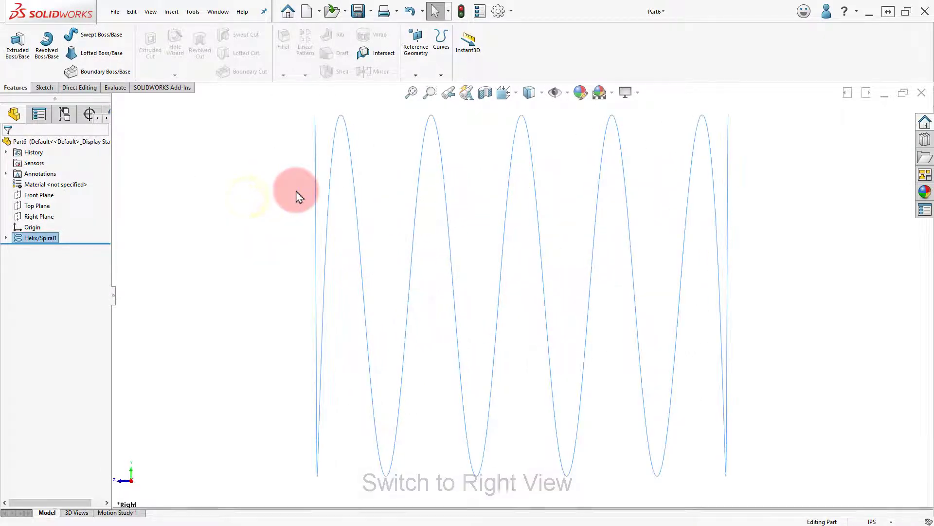
click(40, 217)
click(47, 202)
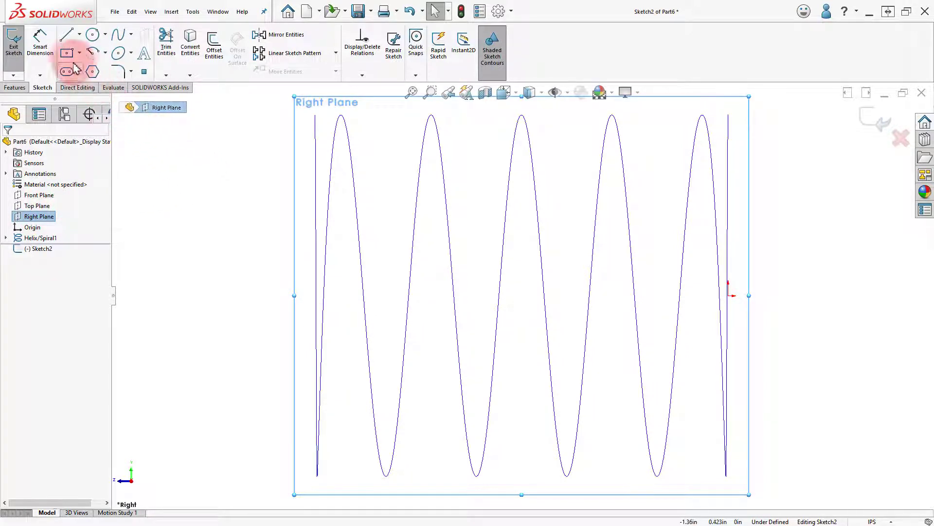
click(92, 35)
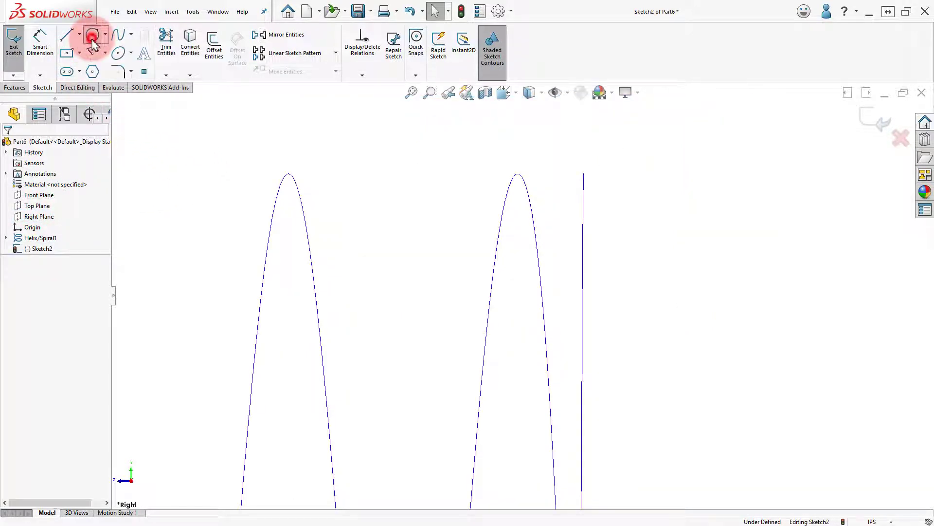
click(684, 191)
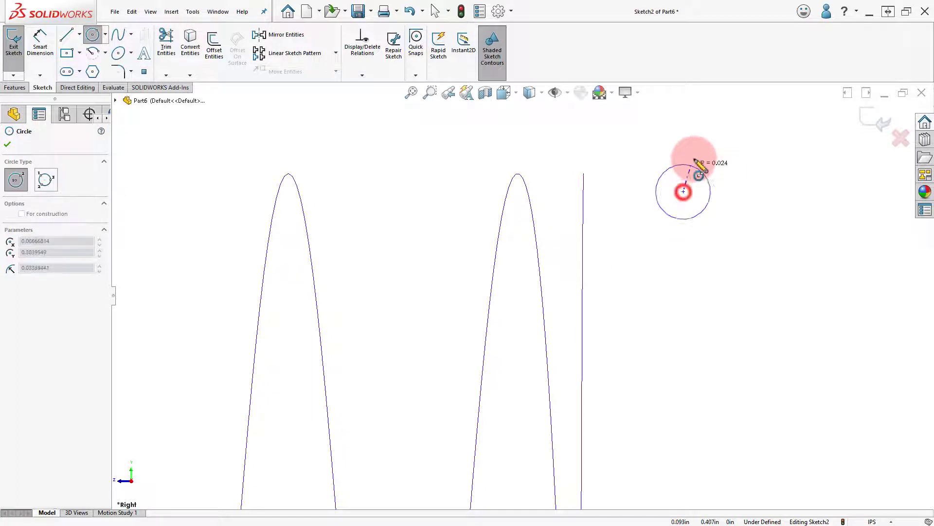
click(701, 133)
- Dimension the circle's diameter to 0.100 in
right_drag(793, 192, 771, 146)
click(723, 144)
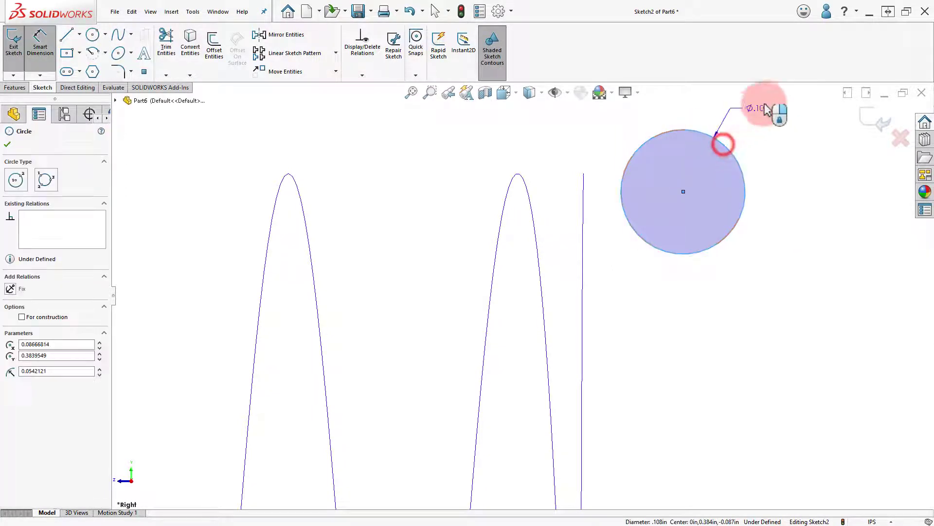
click(778, 97)
text(.1)
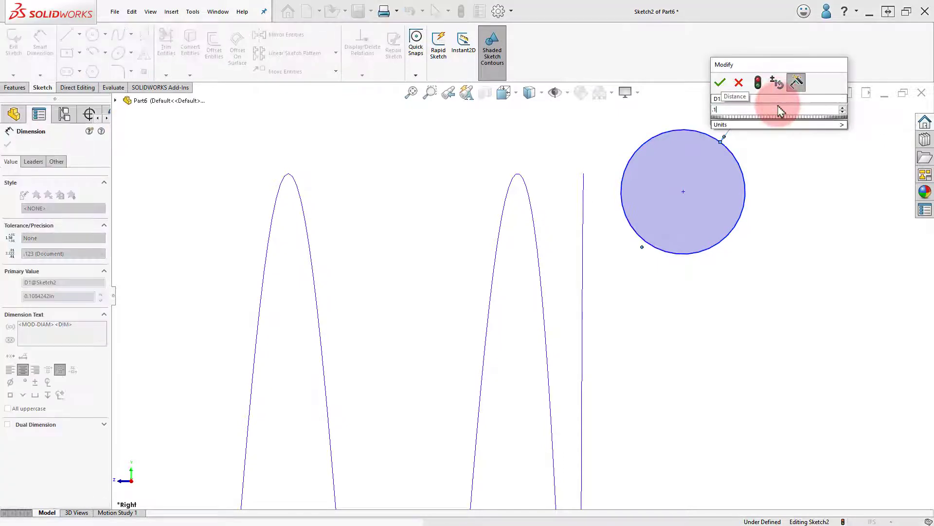
key(Return)
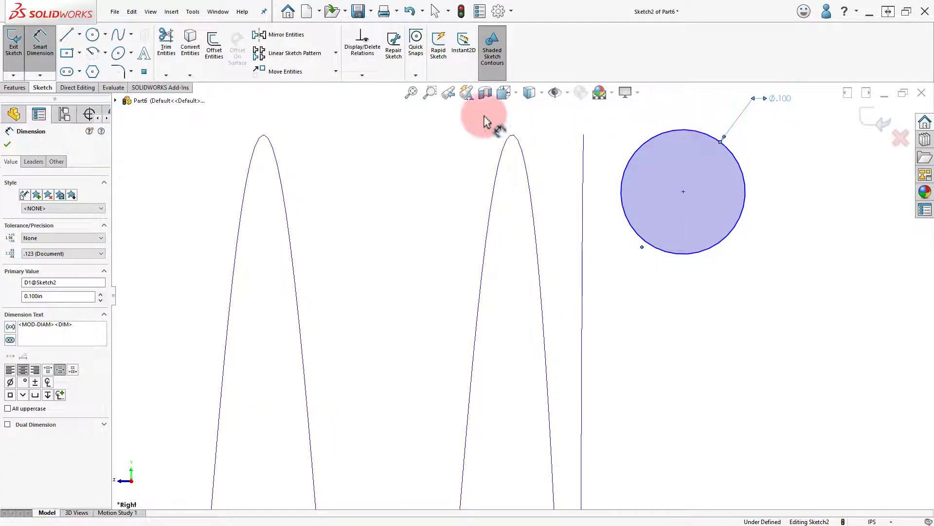
- Draw a centre rectangle inside the circle and trim away the circle's left and right arcs
click(68, 54)
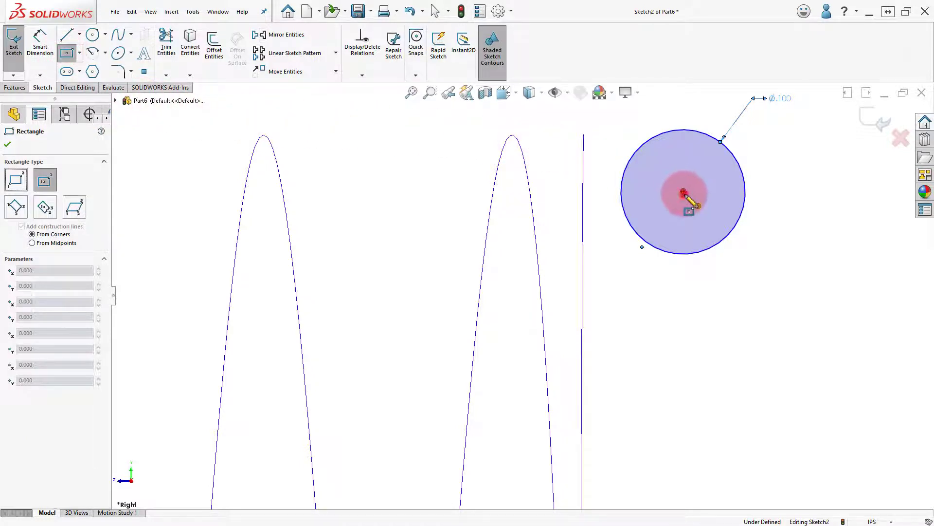
drag(683, 193, 718, 243)
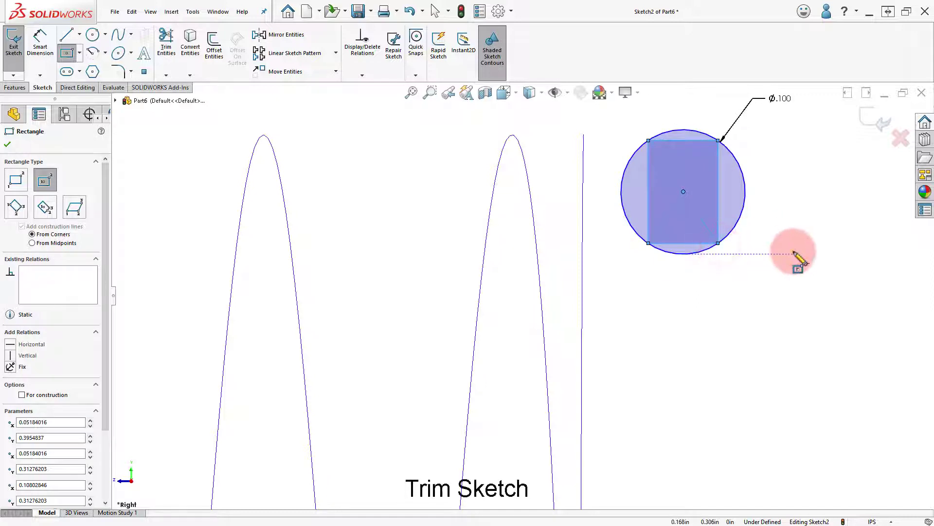
right_drag(792, 250, 765, 294)
mouse_move(758, 277)
mouse_down()
mouse_move(743, 215)
mouse_move(730, 247)
mouse_up()
mouse_move(644, 271)
mouse_down()
mouse_move(634, 209)
mouse_move(691, 237)
mouse_move(689, 247)
mouse_move(678, 140)
mouse_up()
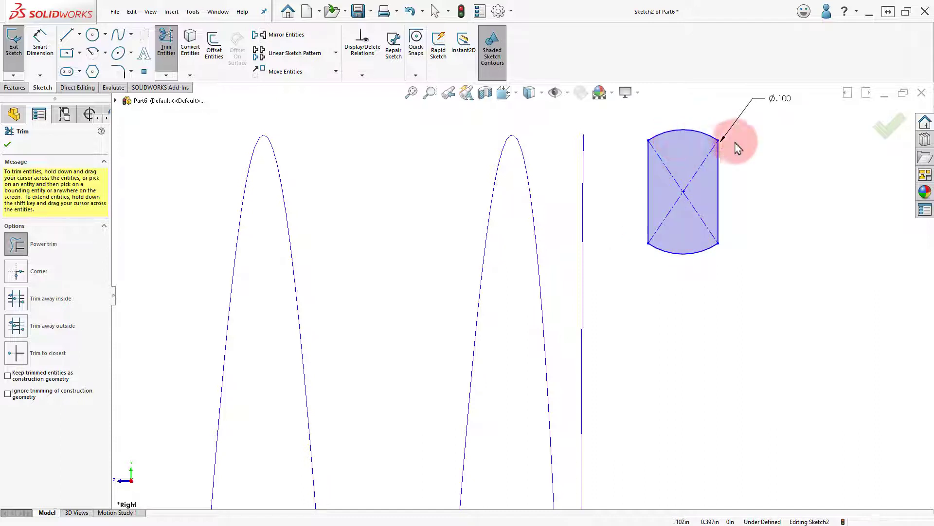
- Dimension the distance between the two vertical sides to 0.055 in
right_drag(778, 202, 783, 168)
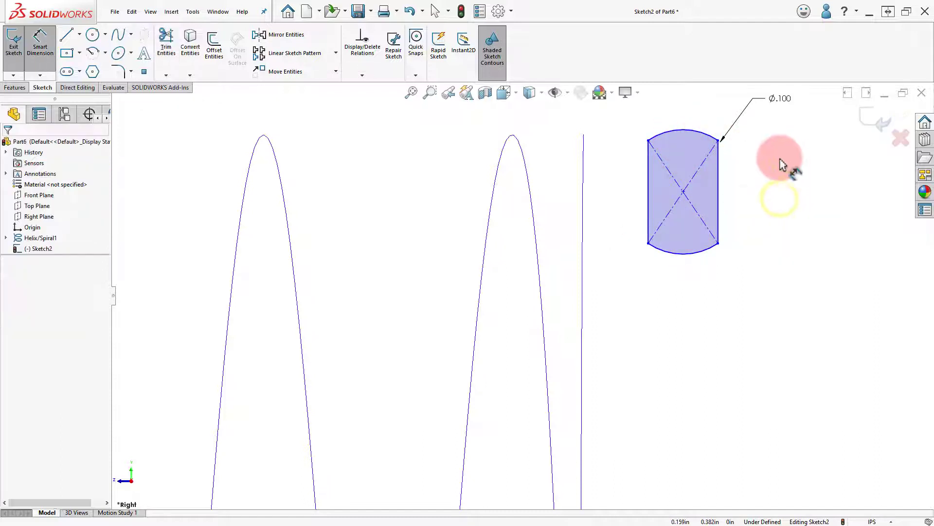
click(718, 209)
click(647, 197)
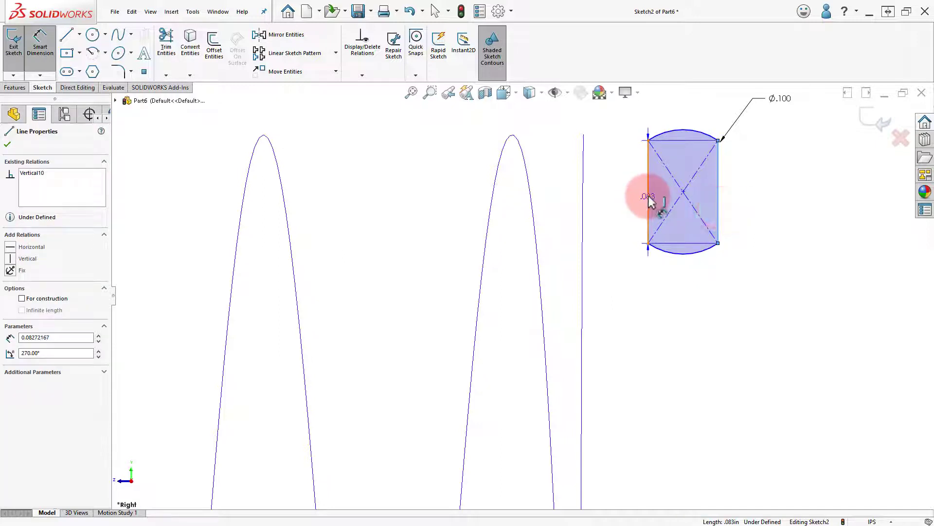
click(688, 275)
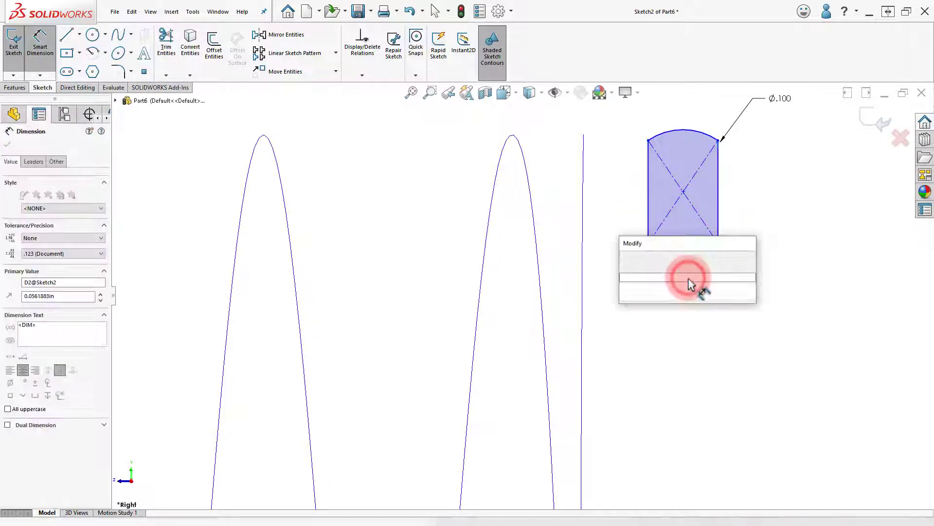
text(.055)
key(Return)
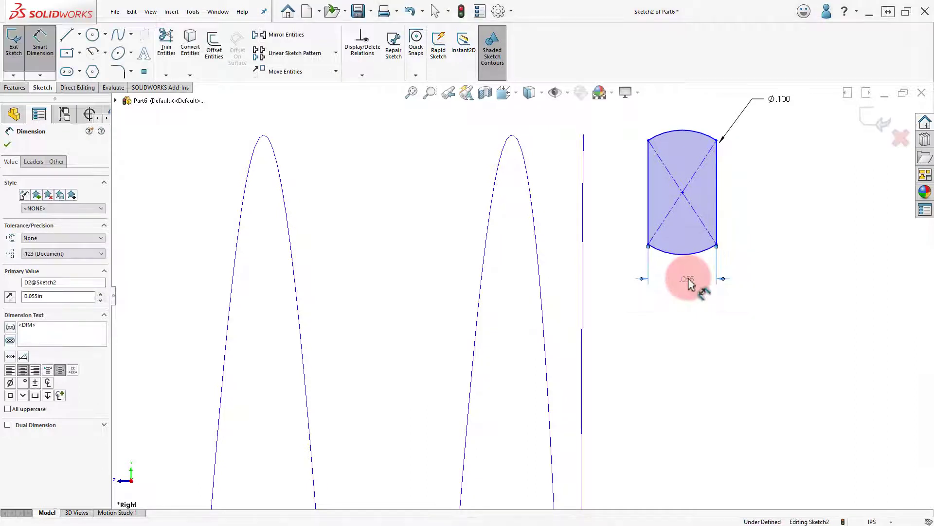
- Draw a vertical 0.050in construction line from the profile centre to the top arc
right_click(768, 215)
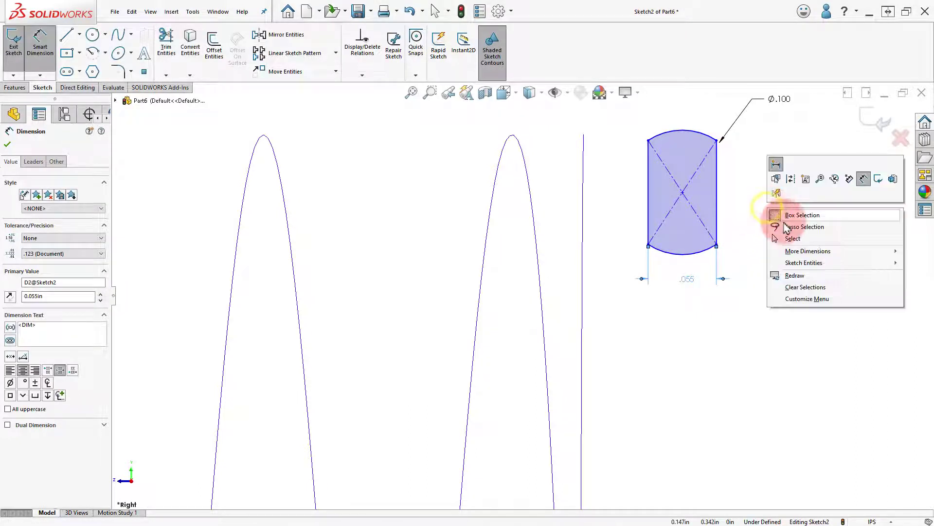
click(795, 238)
click(681, 193)
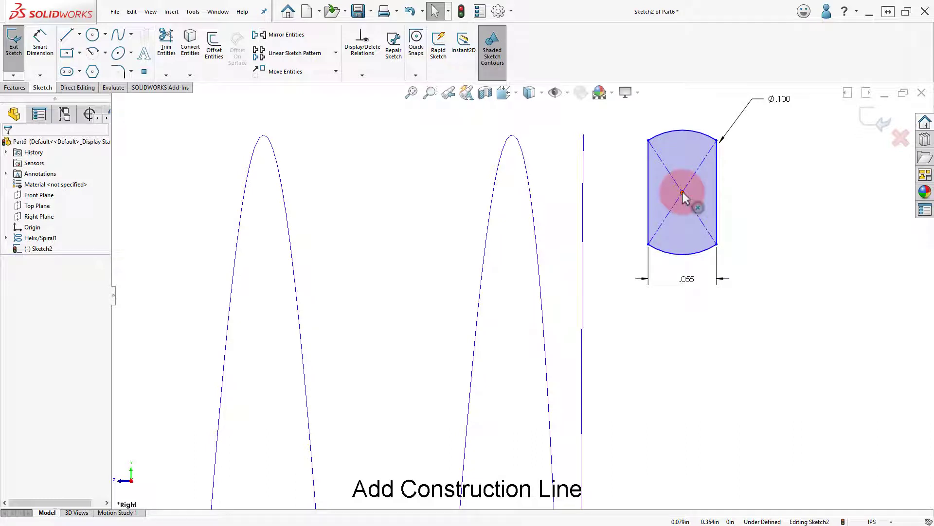
right_drag(828, 202, 795, 210)
click(682, 197)
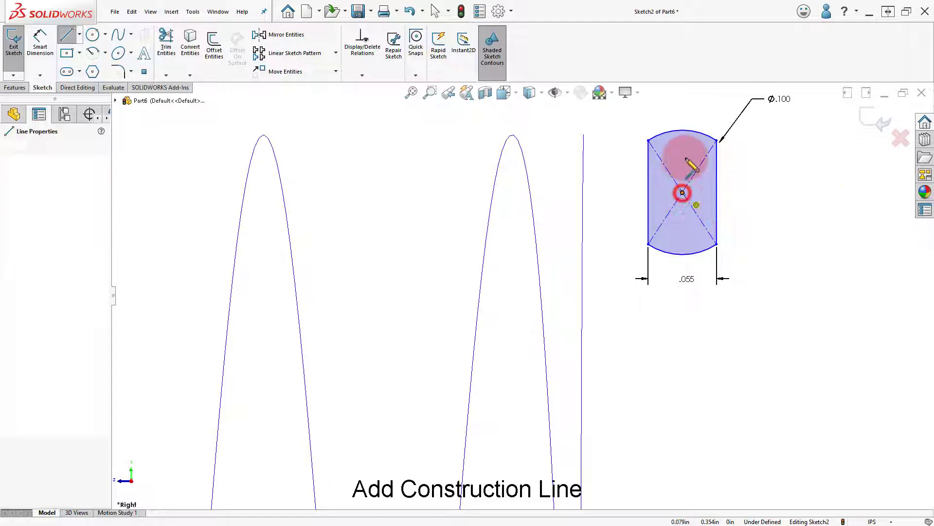
click(683, 130)
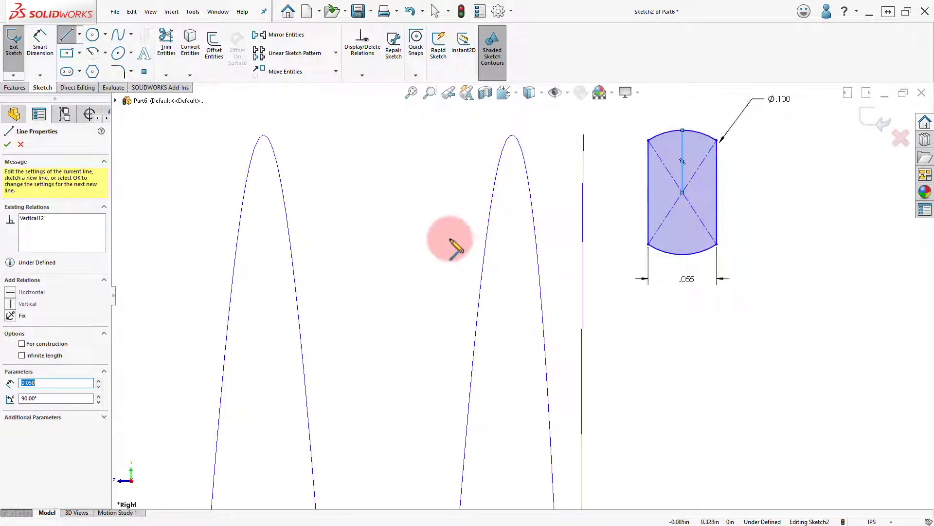
click(63, 347)
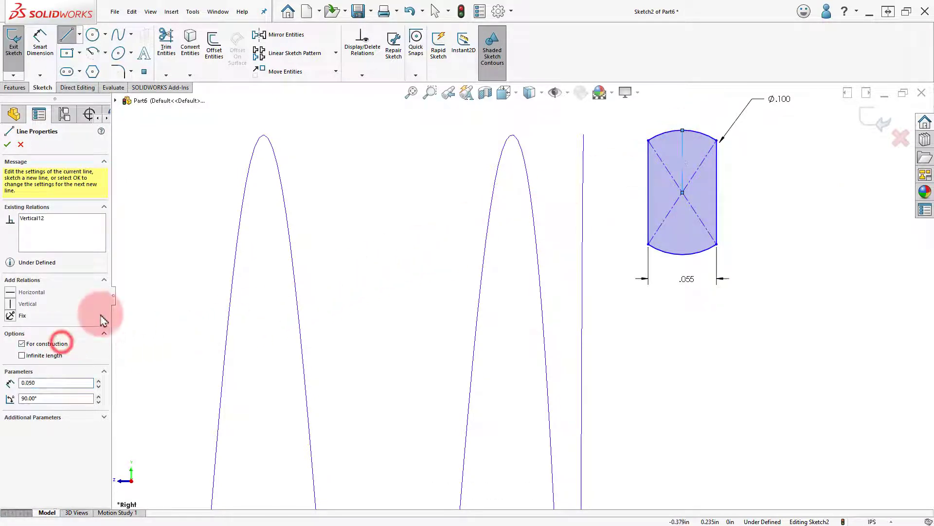
right_click(170, 277)
click(170, 278)
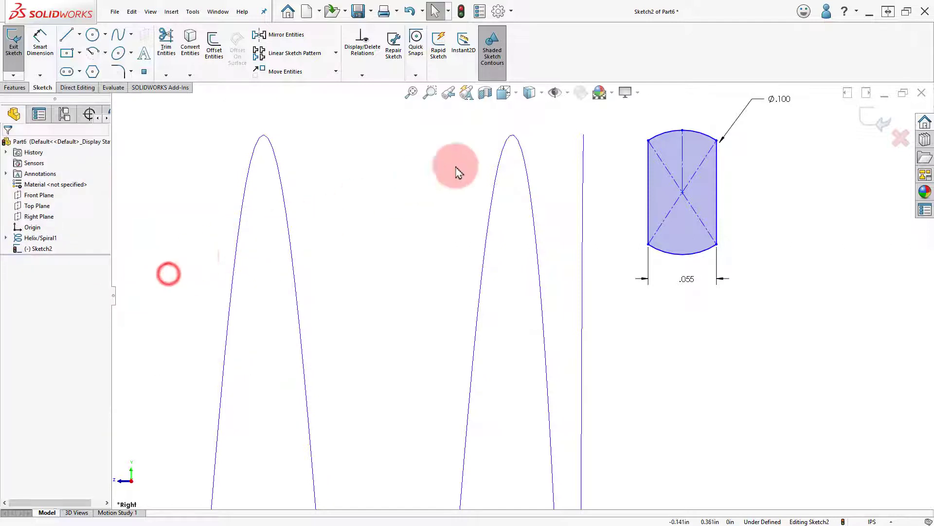
mouse_move(621, 140)
middle_down()
mouse_move(633, 136)
mouse_move(548, 141)
middle_up()
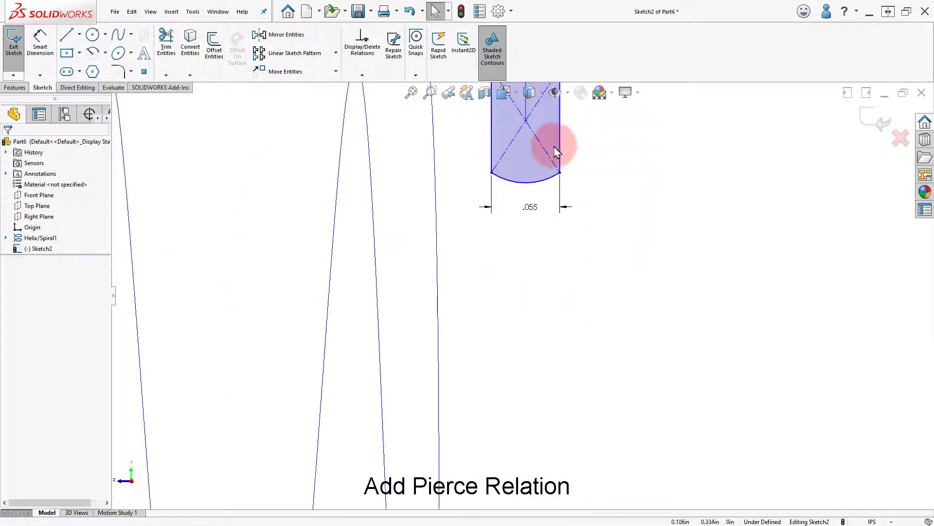
- Add a Pierce relation between the top arc midpoint and the helix
scroll(484, 194, up, 3)
scroll(488, 198, down, 3)
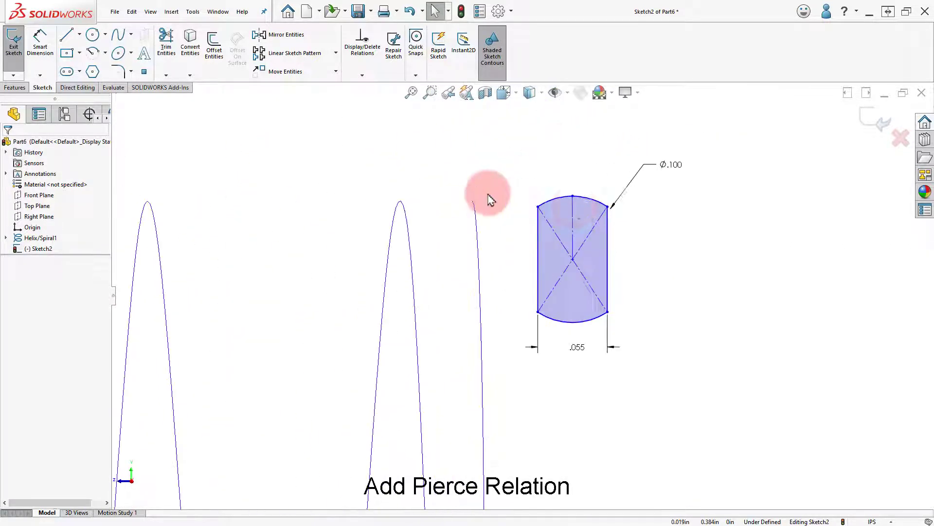
click(573, 196)
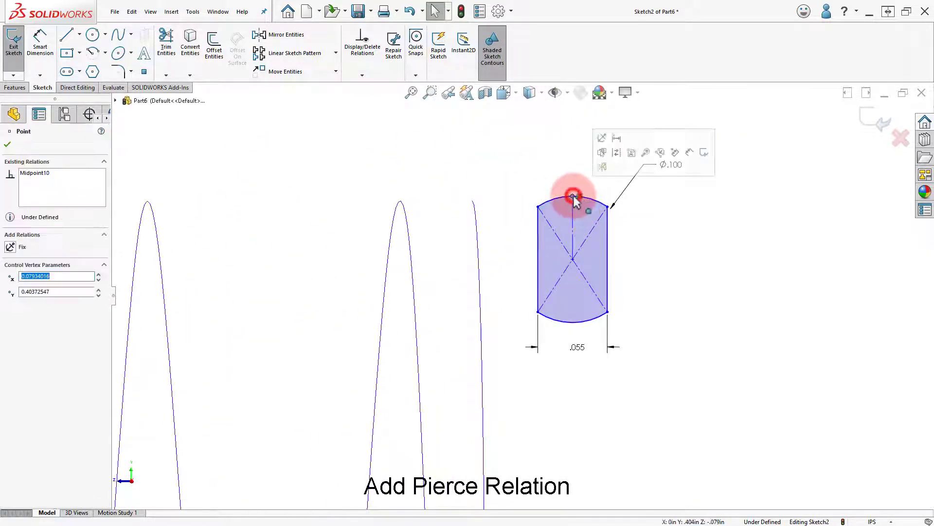
ctrl+click(475, 214)
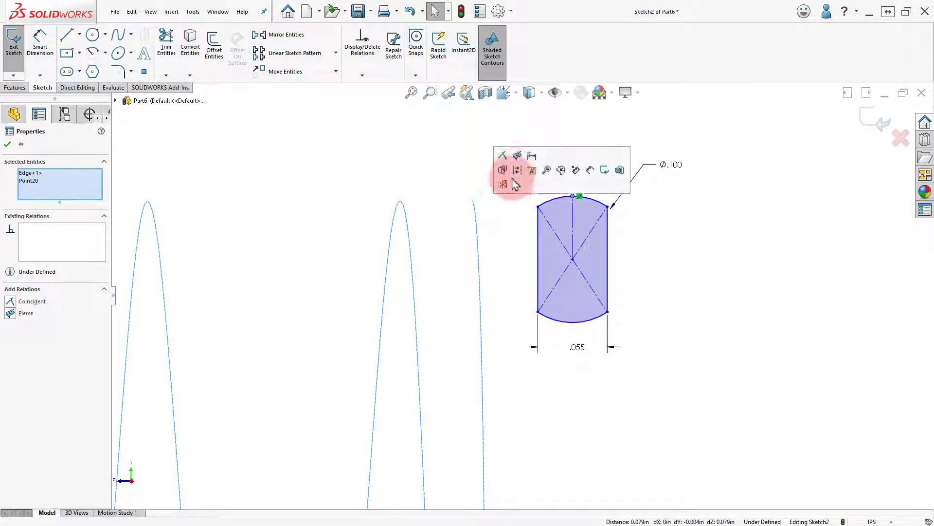
click(518, 155)
click(543, 134)
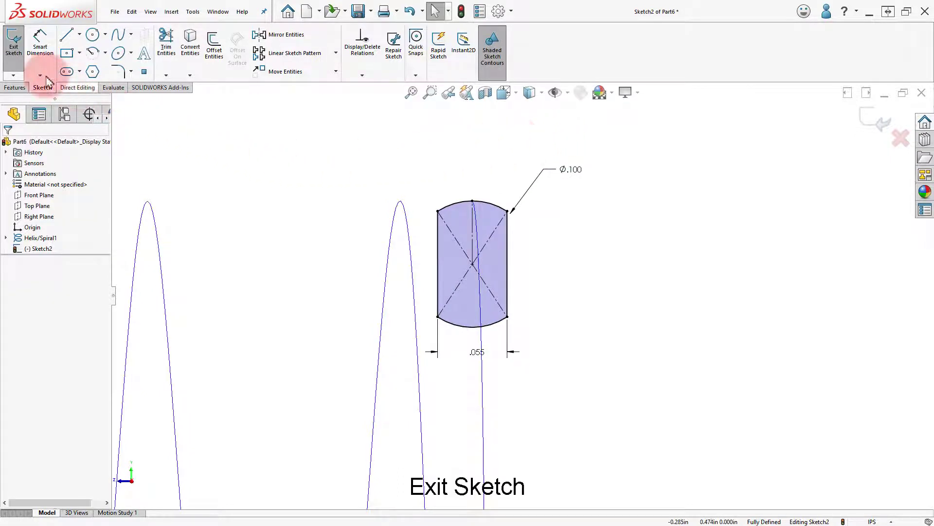
- Exit the profile sketch and view the helix in trimetric
click(15, 60)
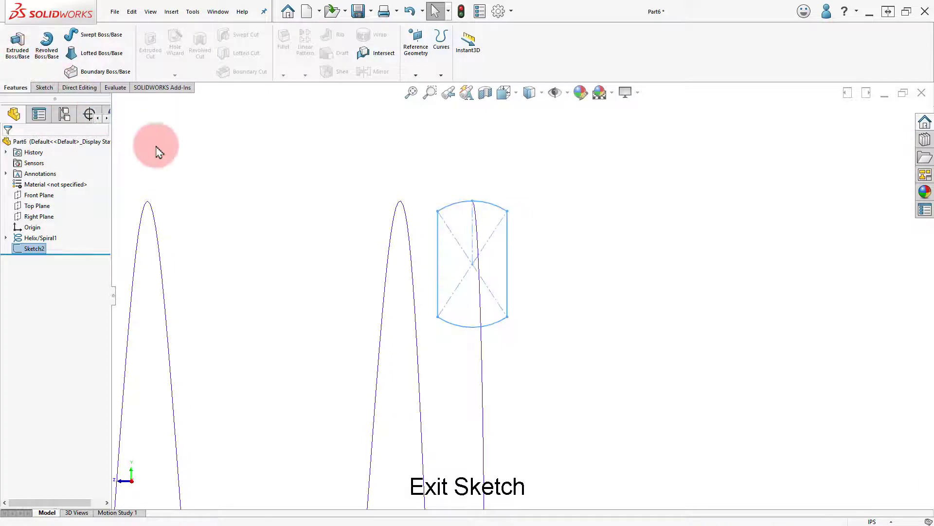
middle_drag(231, 198, 290, 173)
key(ctrl+7)
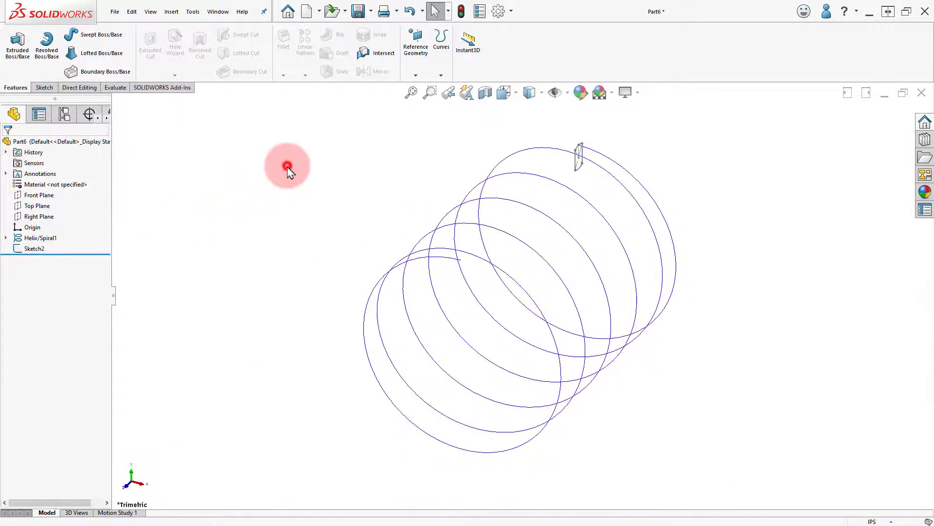
middle_drag(348, 209, 347, 170)
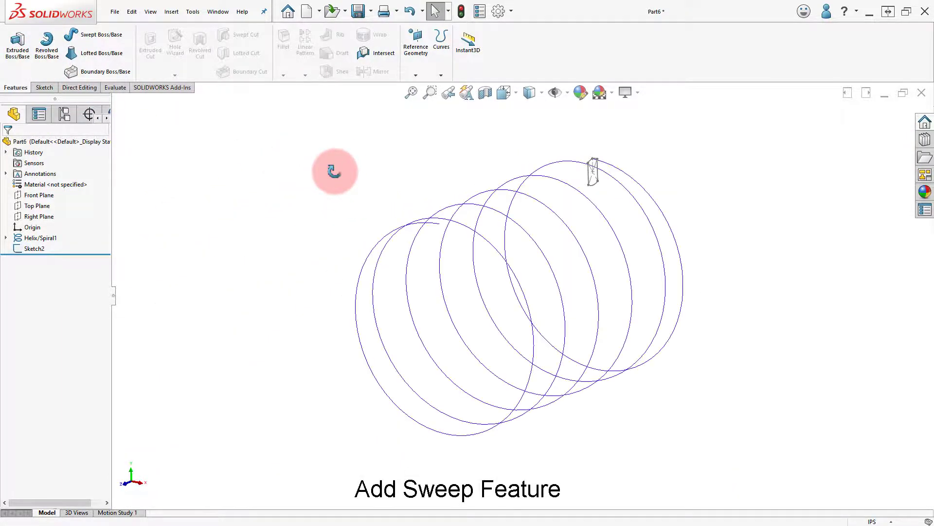
- Sweep Sketch2 along Helix/Spiral1 to create the solid spring
click(93, 36)
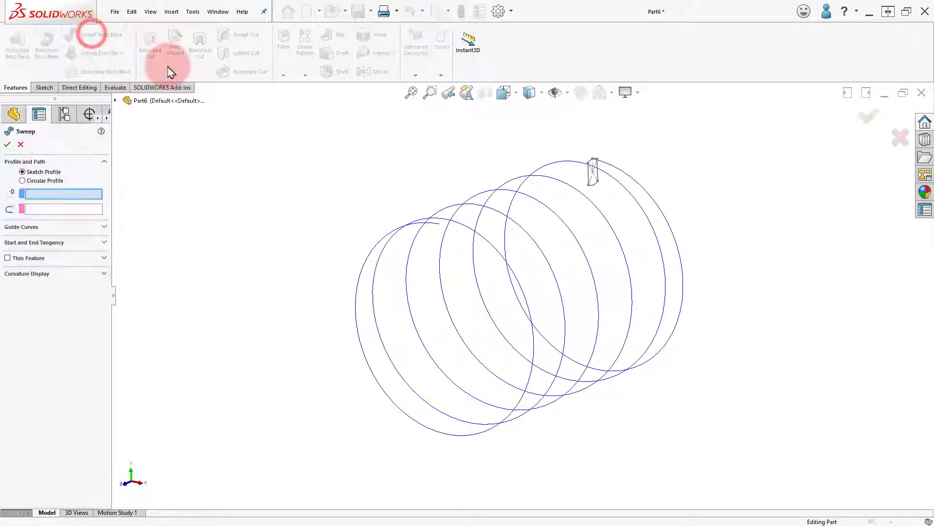
click(588, 179)
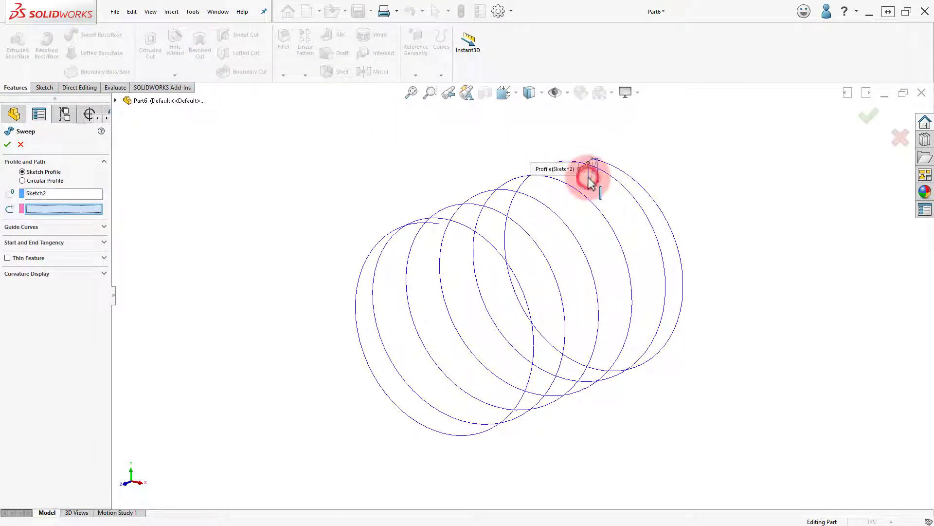
click(621, 186)
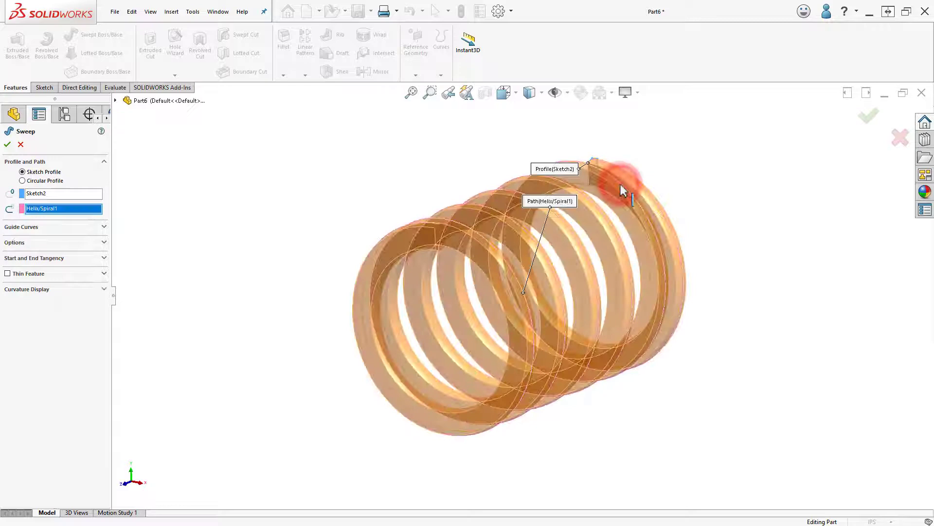
middle_drag(623, 190, 589, 188)
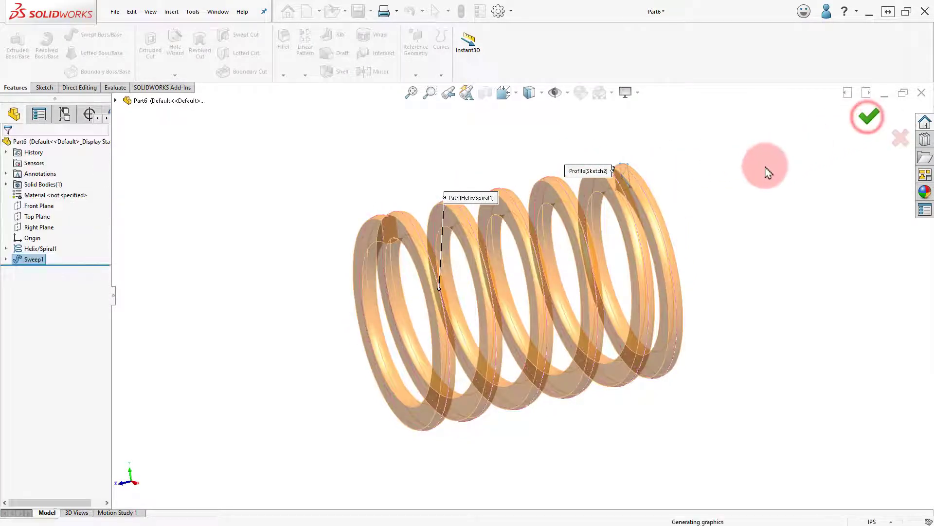
- Hide Helix/Spiral1 and fit the spring in the view
click(641, 164)
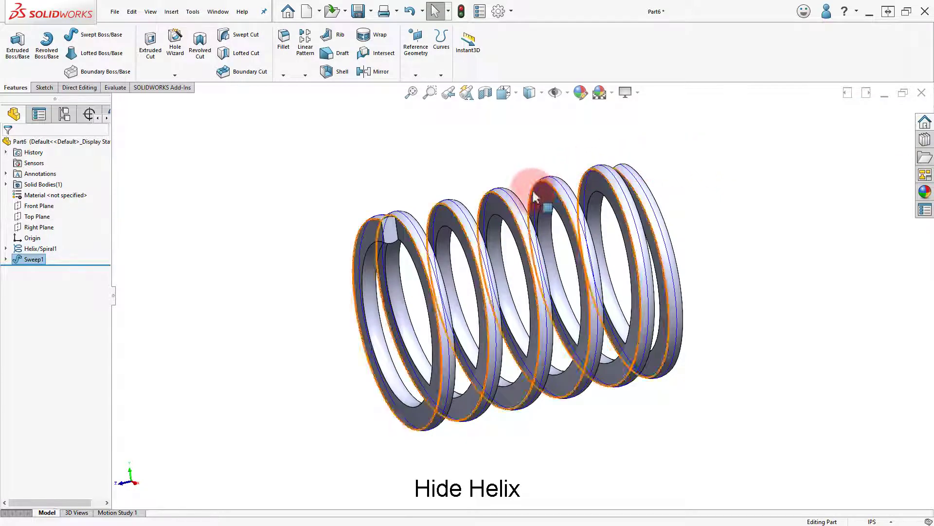
click(516, 203)
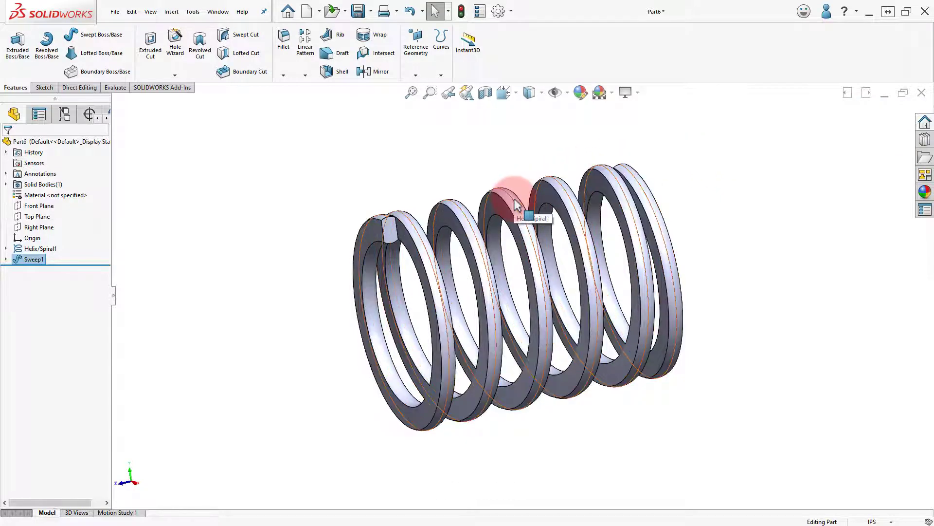
click(516, 203)
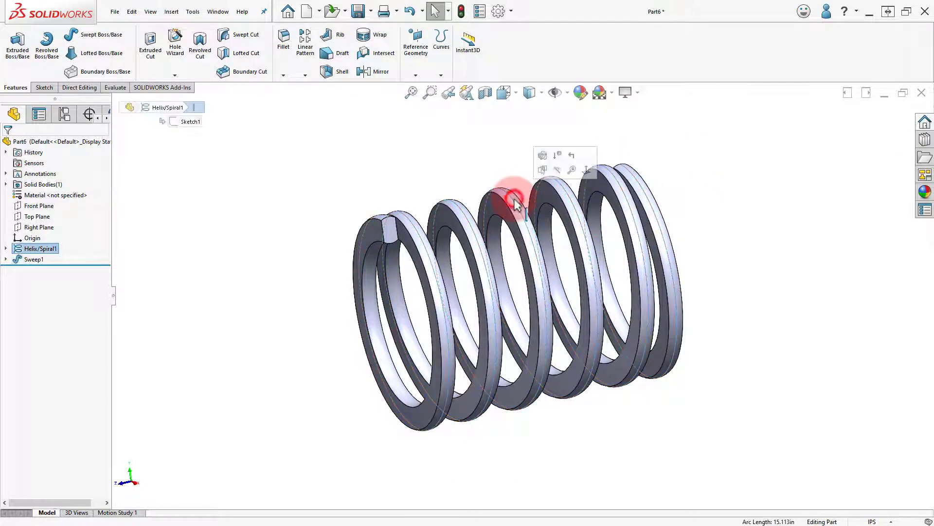
click(559, 170)
right_drag(539, 137, 583, 141)
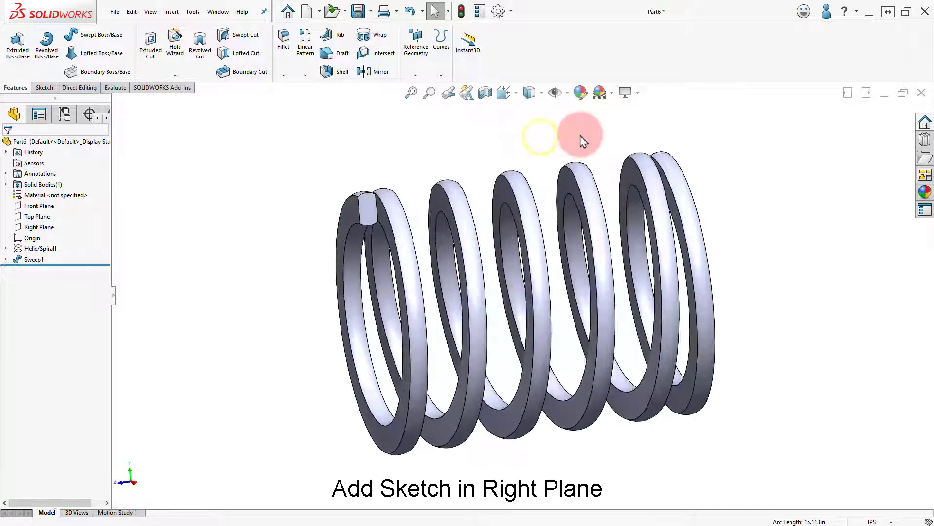
- Draw a vertical line down the spring's left end coil in a Right Plane sketch
key(ctrl+4)
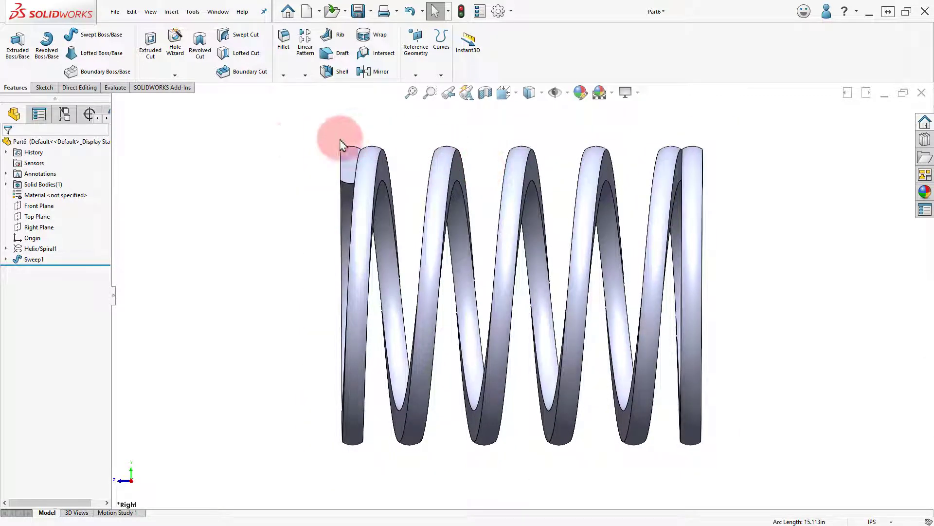
click(45, 229)
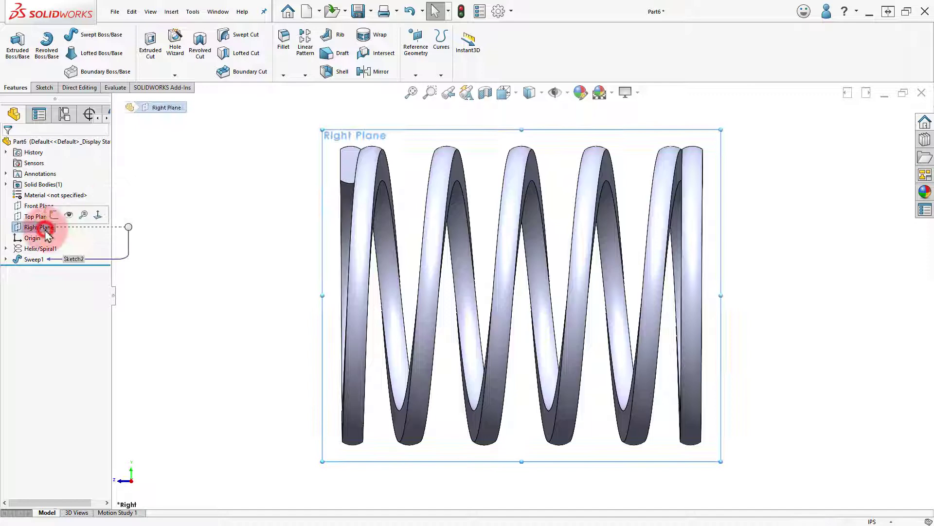
click(56, 215)
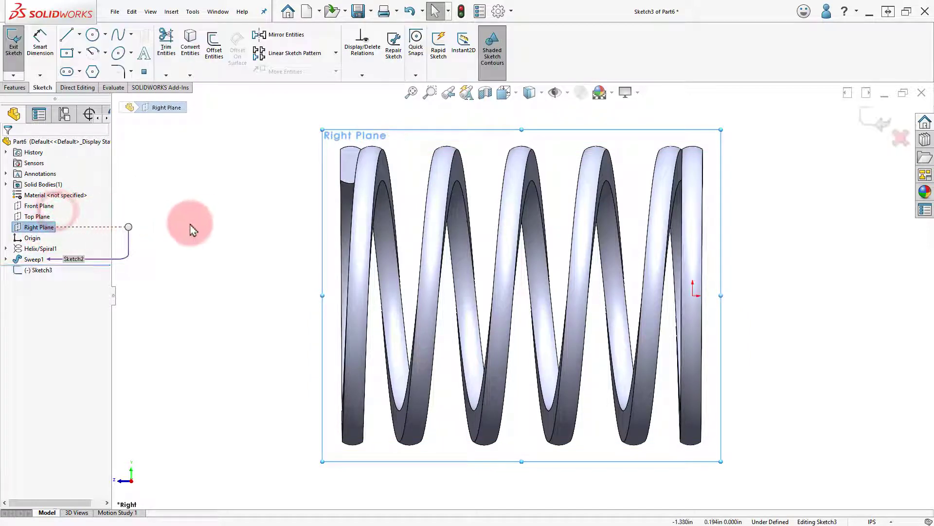
right_drag(249, 211, 207, 209)
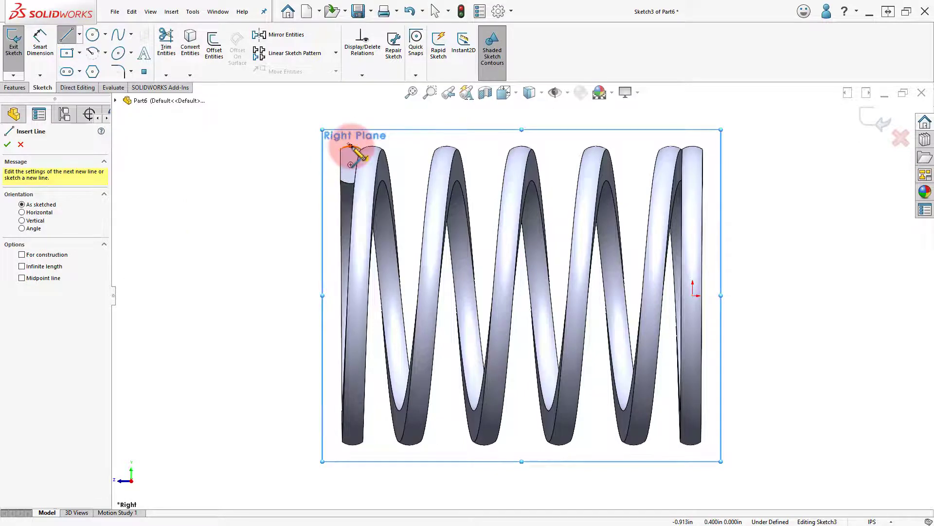
drag(350, 146, 350, 479)
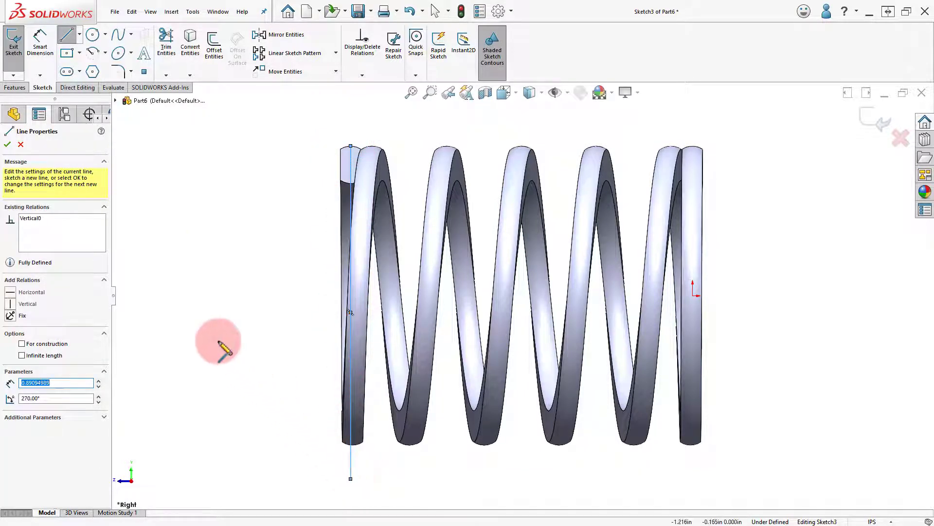
- Extrude-cut Sketch3 Through All - Both with flipped side to flatten the left end coil
click(16, 89)
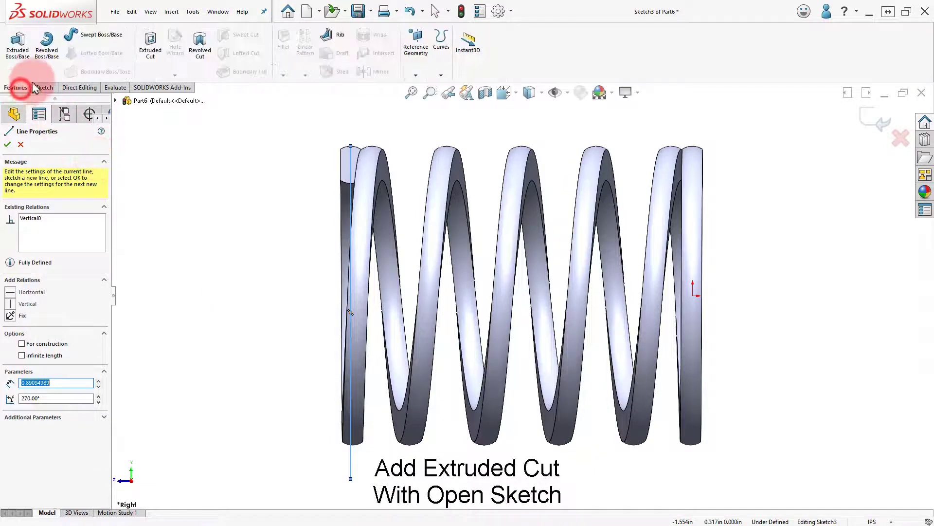
click(150, 51)
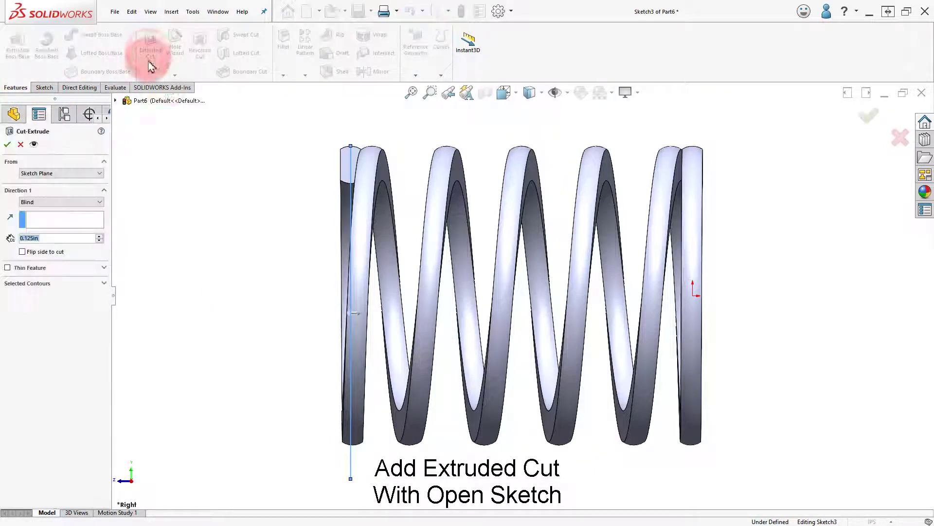
middle_drag(334, 238, 352, 302)
click(85, 224)
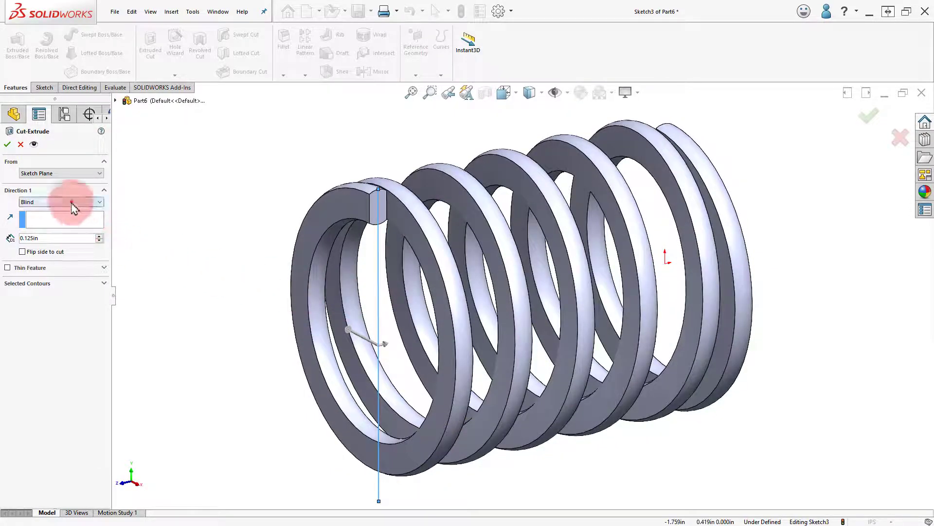
click(72, 201)
click(72, 223)
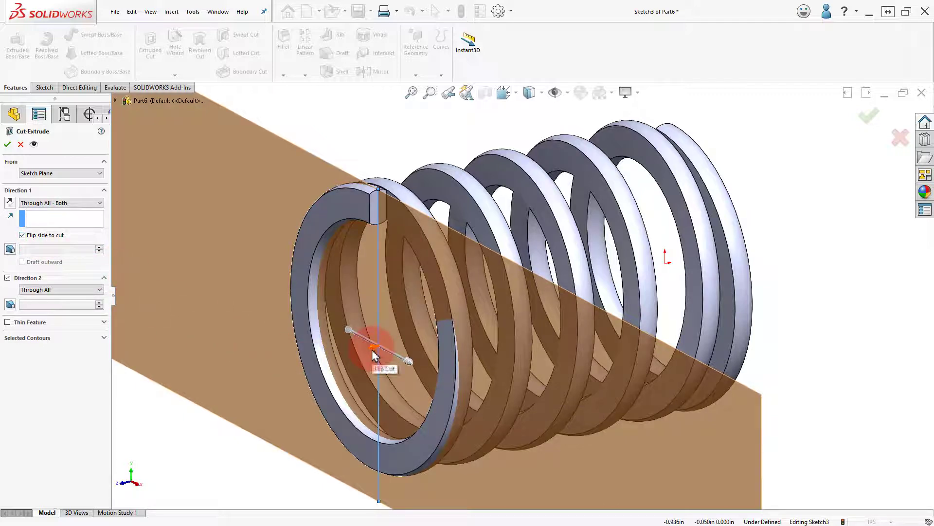
click(8, 145)
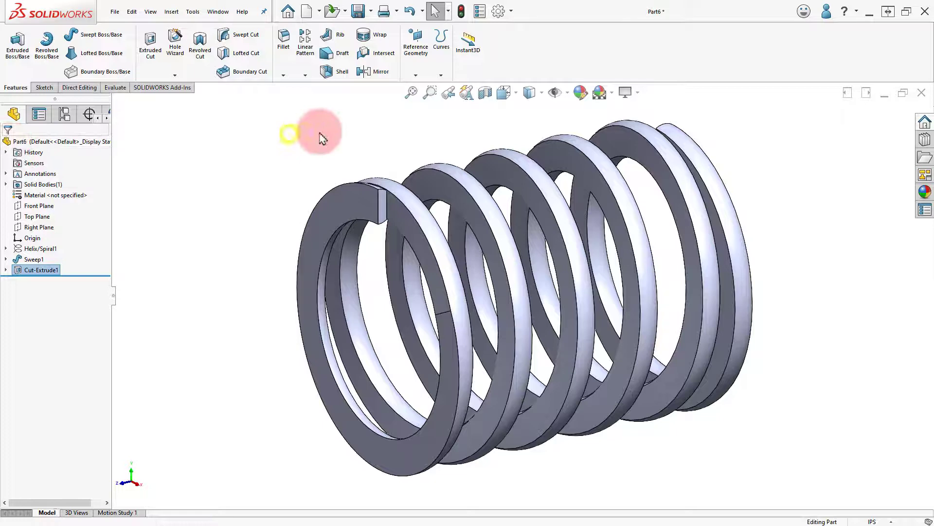
- In Right view, sketch a vertical line on the Right Plane along the spring's right end coil
key(ctrl+4)
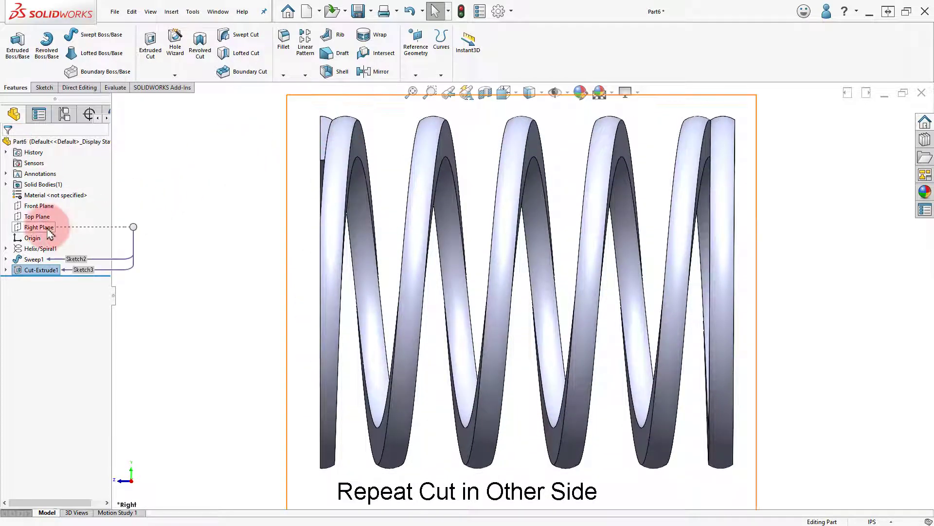
click(47, 227)
click(55, 214)
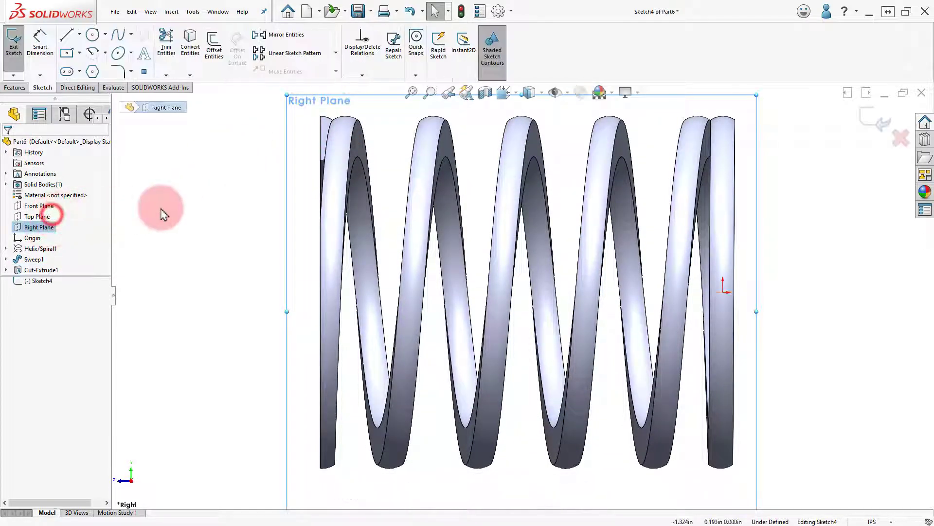
right_drag(207, 203, 168, 208)
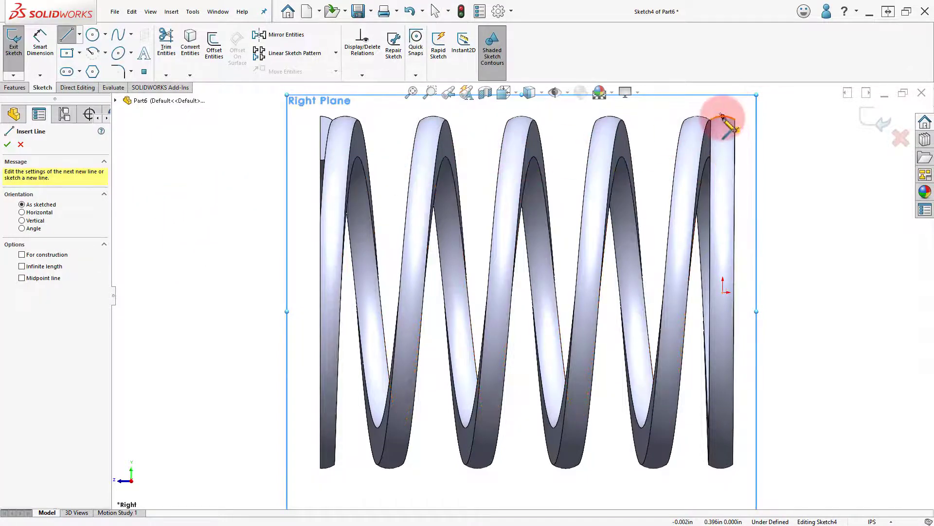
drag(722, 117, 723, 486)
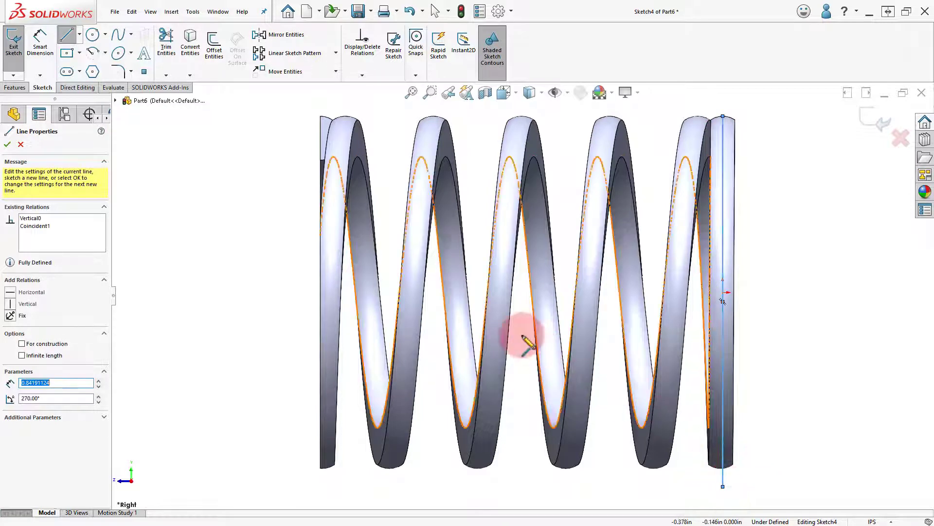
click(15, 88)
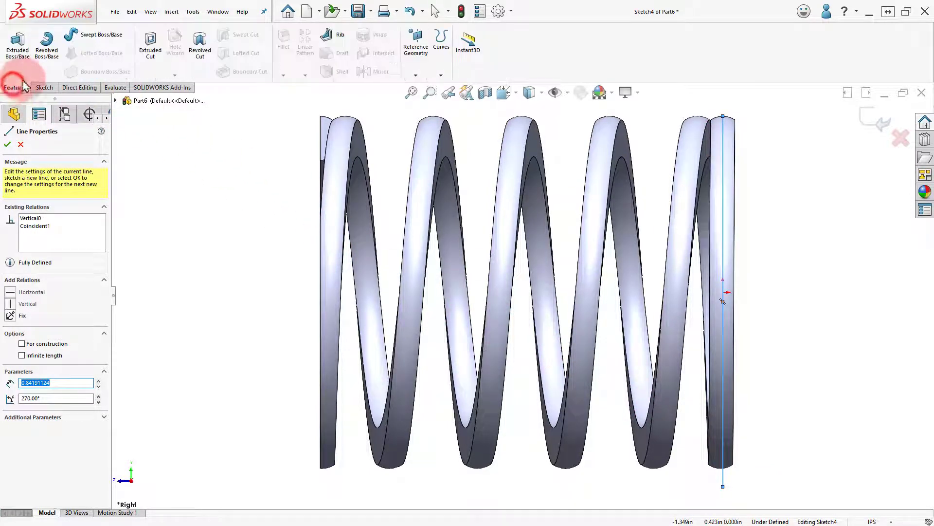
- Extrude-cut the new line Through All - Both to flatten the right end coil
click(152, 65)
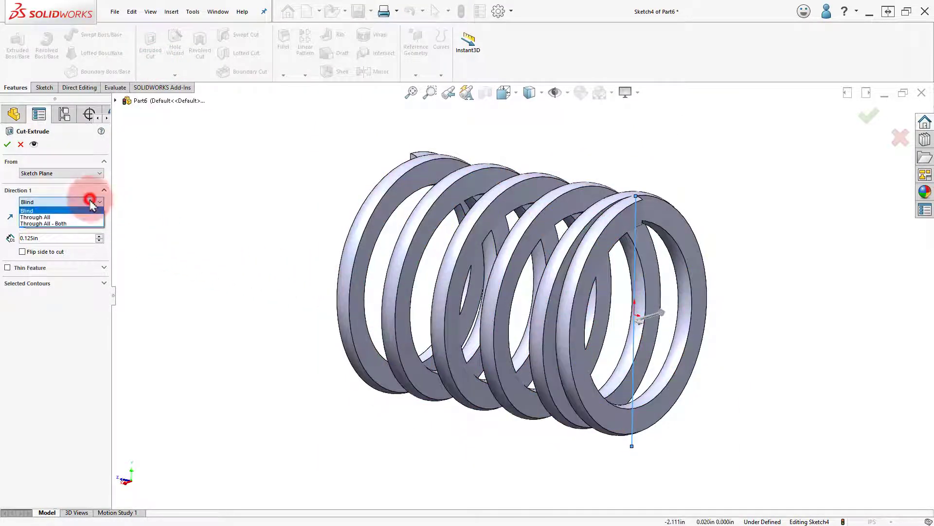
click(58, 224)
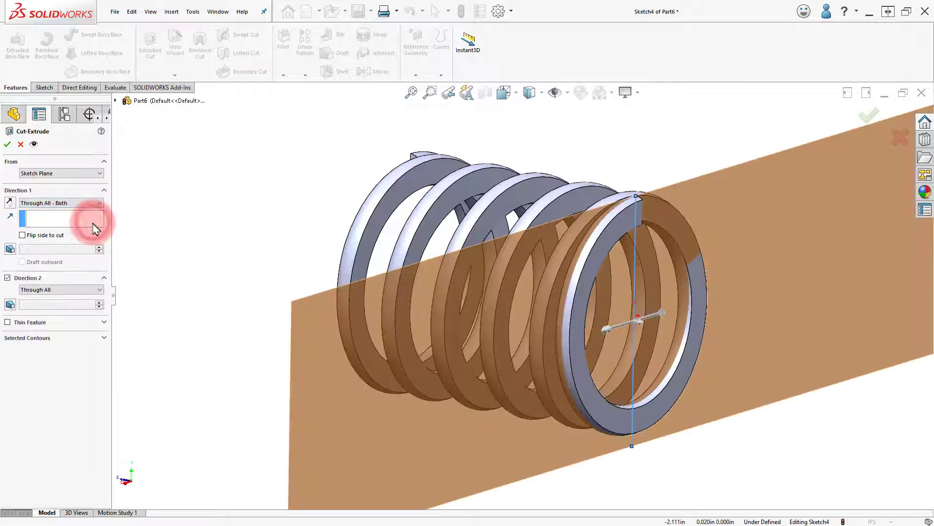
click(8, 146)
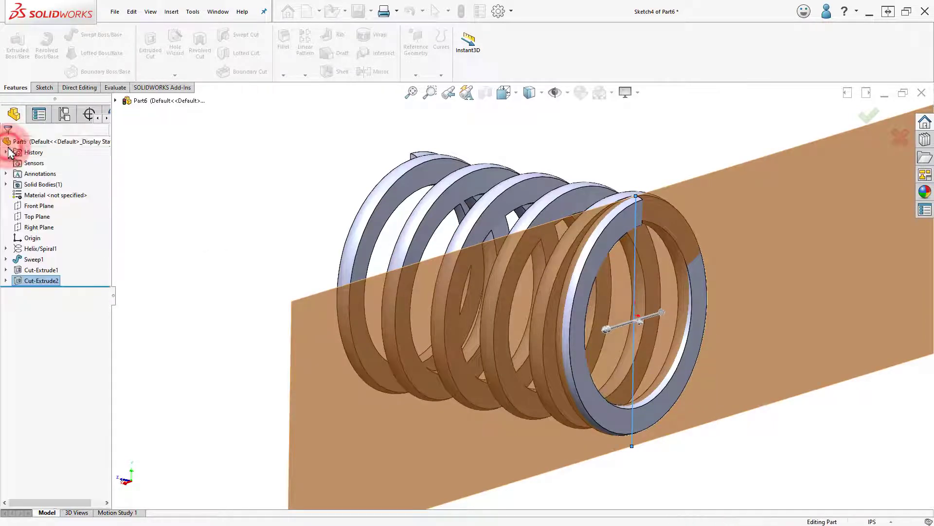